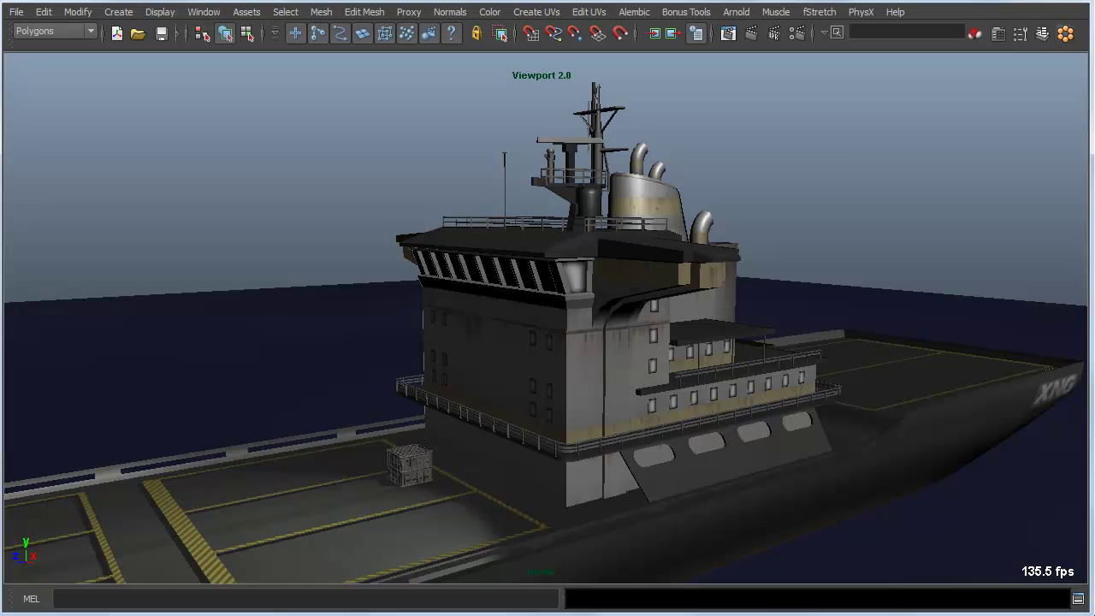
# Examine the ship and the surrounding water plane up close and framed in full in the perspective and top views.
pyautogui.keyDown('alt'); pyautogui.moveTo(547, 325); pyautogui.dragTo(568, 308); pyautogui.keyUp('alt')
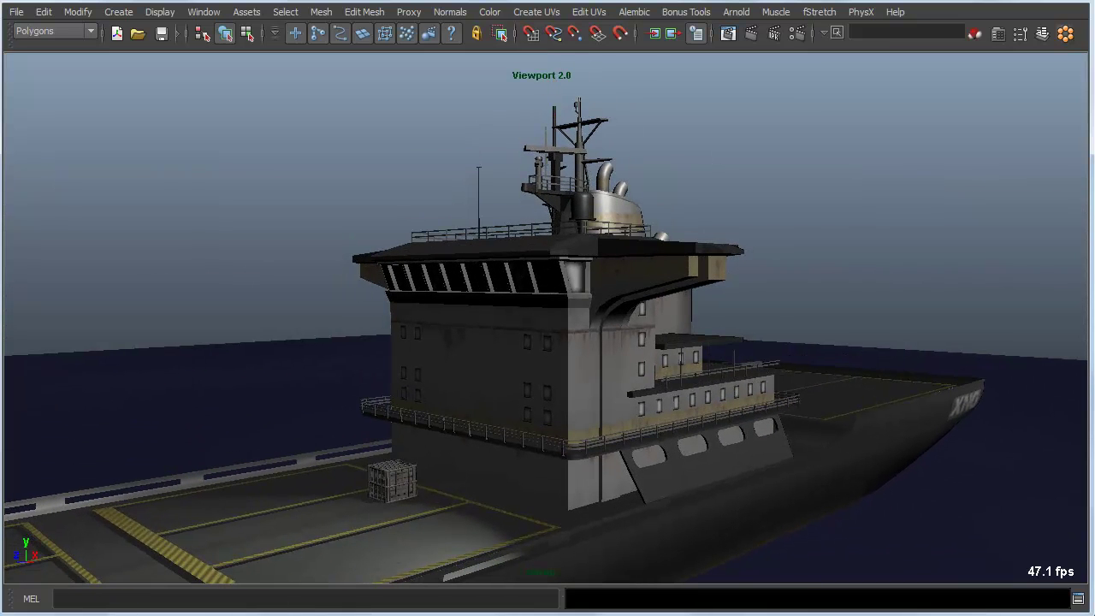
pyautogui.press('a')
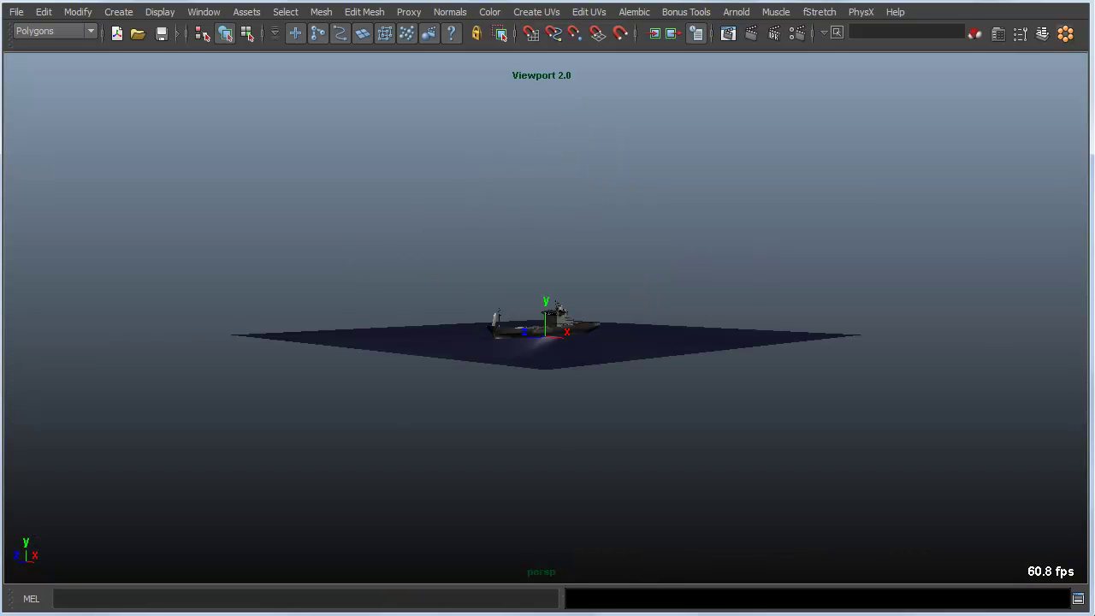
pyautogui.scroll(7, 546, 318)
pyautogui.keyDown('alt'); pyautogui.moveTo(548, 325); pyautogui.dragTo(577, 372); pyautogui.keyUp('alt')
pyautogui.press('a')
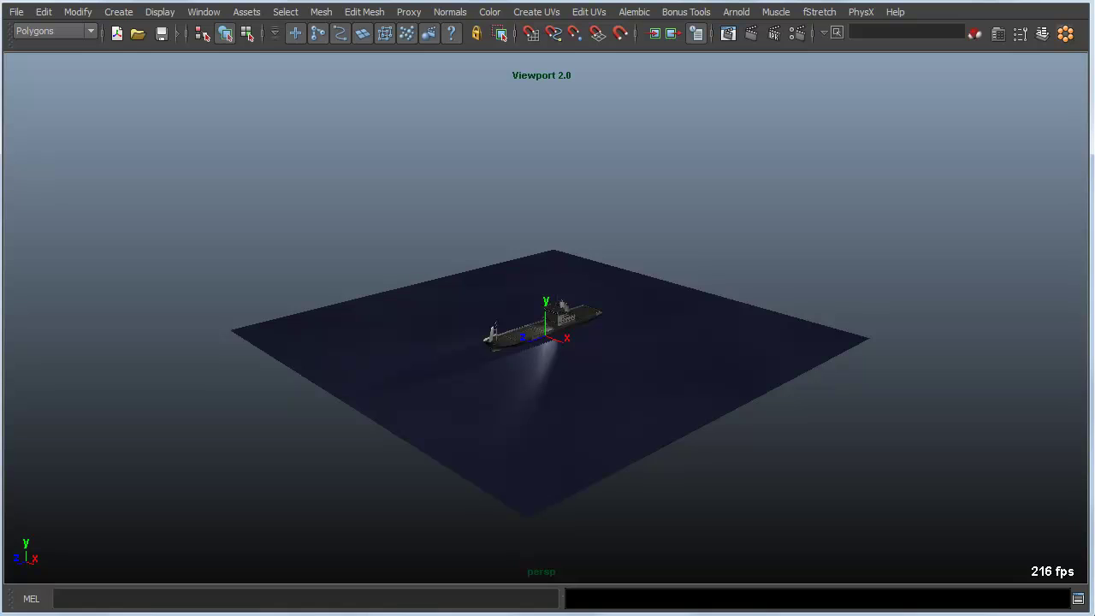
pyautogui.press('space')
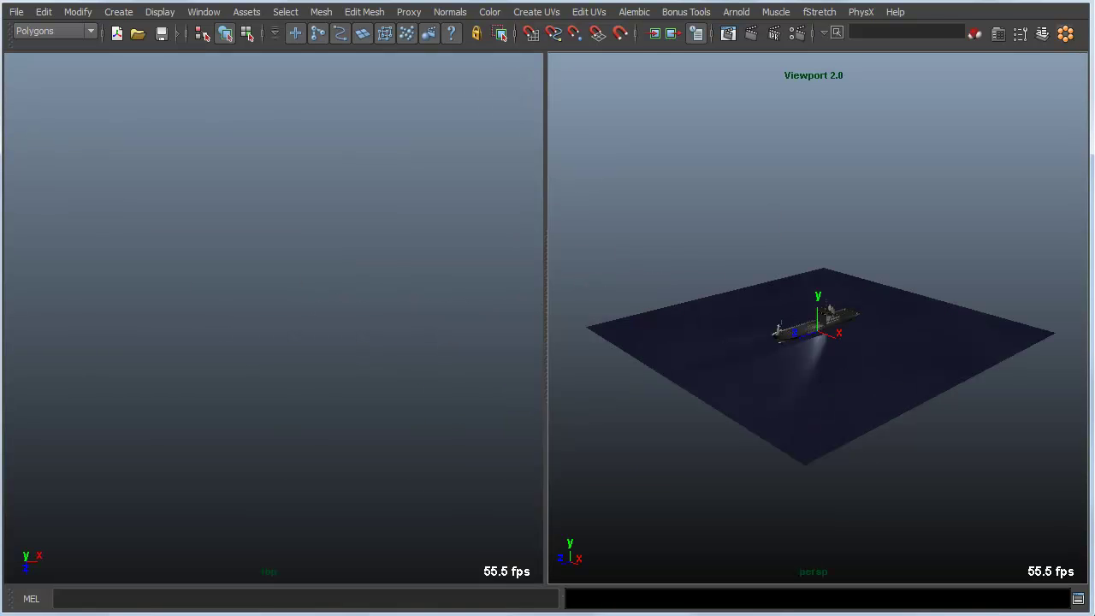
pyautogui.hotkey('shift', 'a')
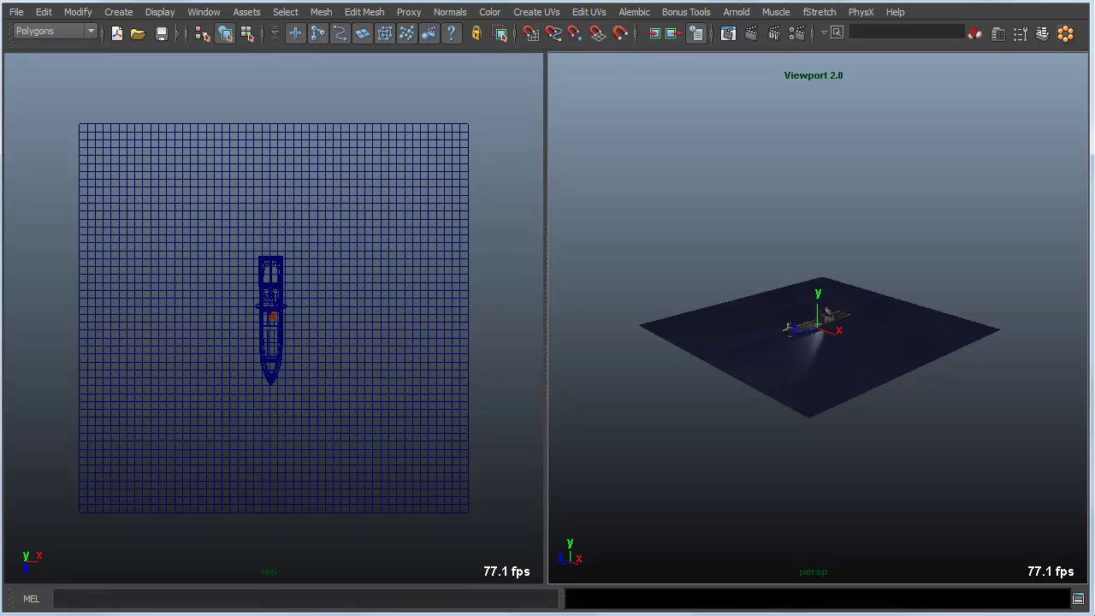
pyautogui.press('space')
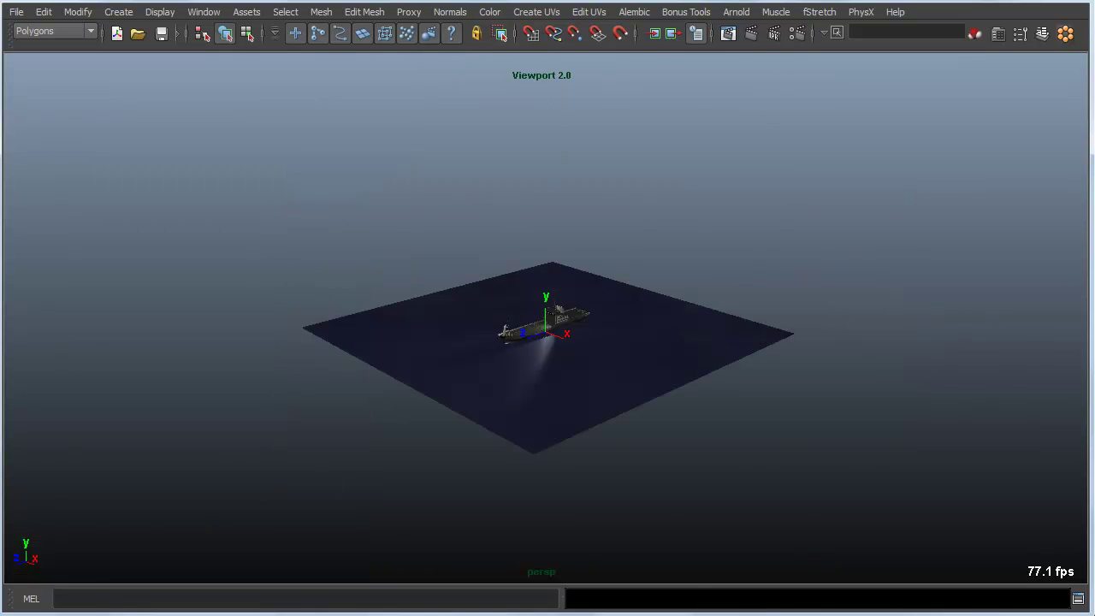
pyautogui.scroll(5, 509, 186)
# Create an image based lighting node in the mental ray indirect lighting settings and close the render settings.
pyautogui.press('space')
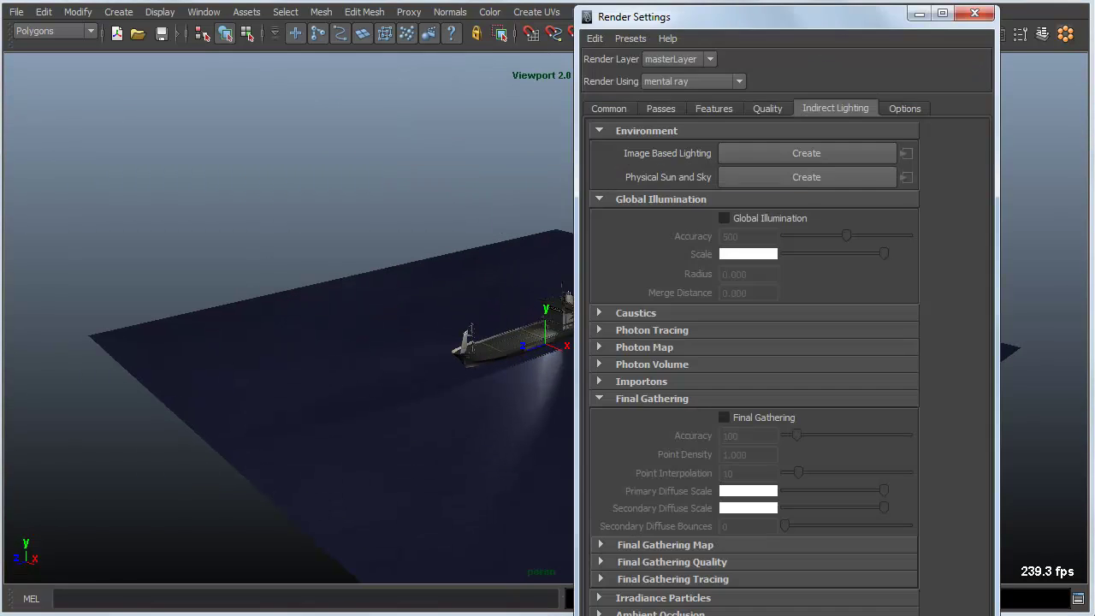
pyautogui.click(807, 153)
pyautogui.click(974, 13)
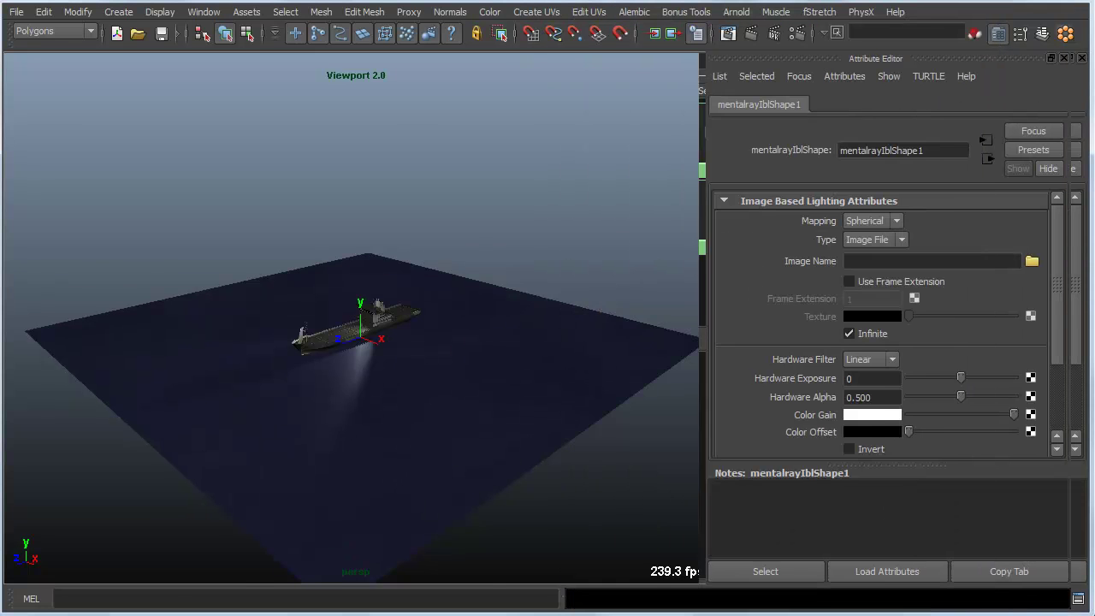
# Set the image based lighting node's X, Y and Z scale to 50000 and deselect it.
pyautogui.hotkey('ctrl', 'a')
pyautogui.press('Up')
pyautogui.moveTo(1017, 210); pyautogui.dragTo(1018, 237)
pyautogui.write('50000')
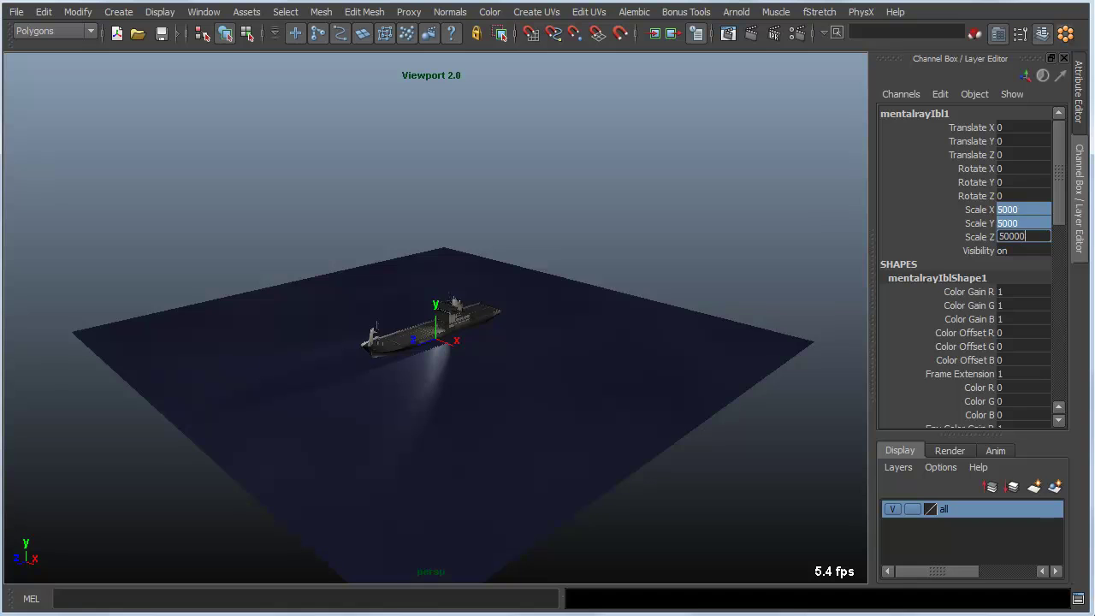
pyautogui.press('Return')
pyautogui.click(710, 184)
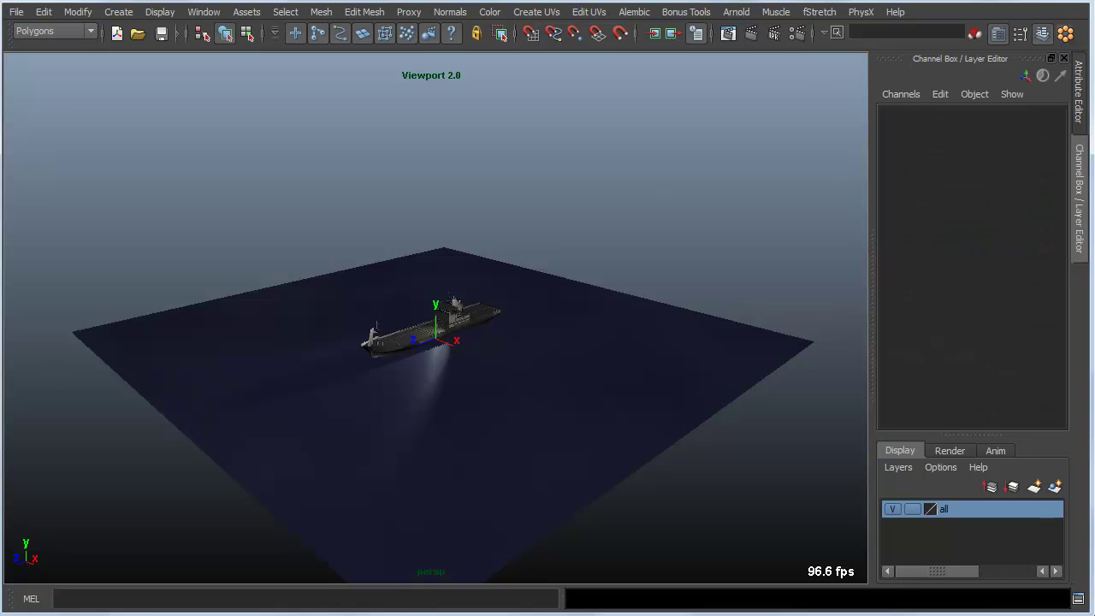
# Frame the whole scene including the oversized lighting node, and reset the perspective camera to its default view.
pyautogui.press('a')
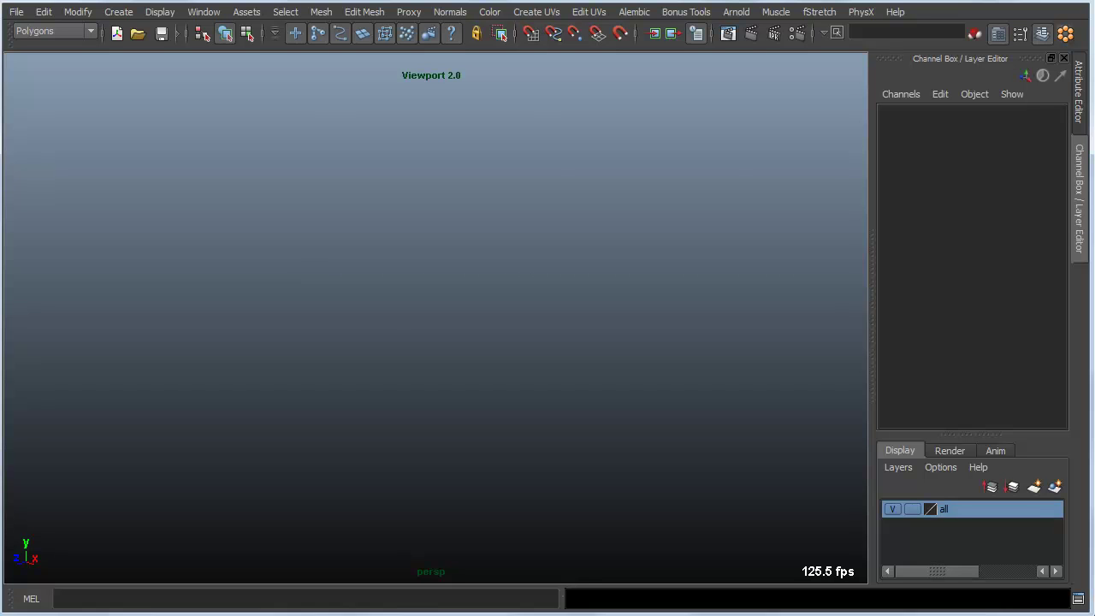
pyautogui.press('space')
pyautogui.click(295, 187)
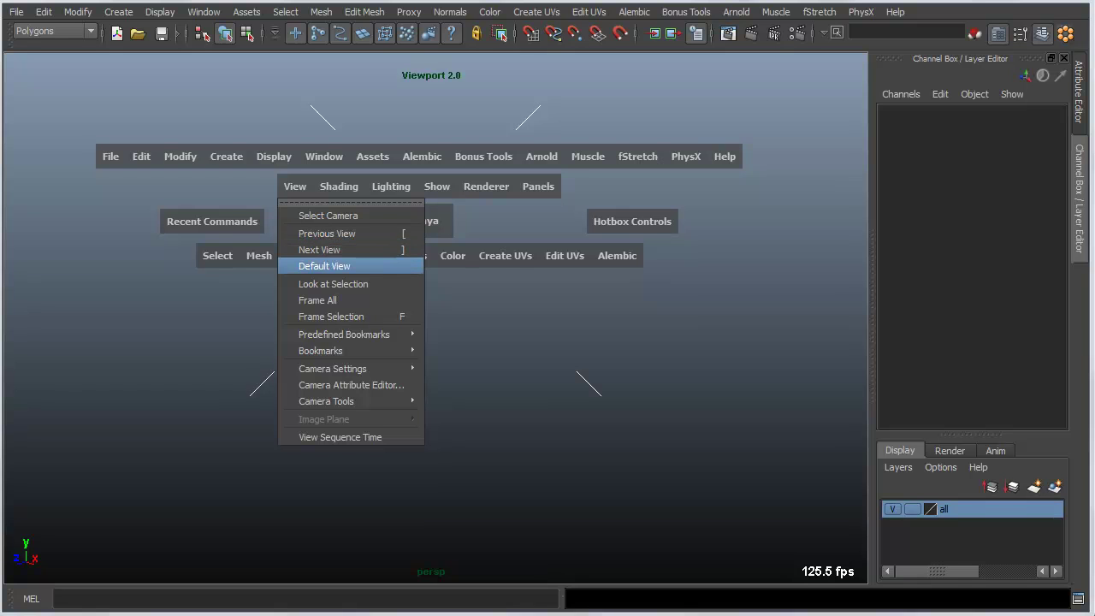
pyautogui.click(324, 266)
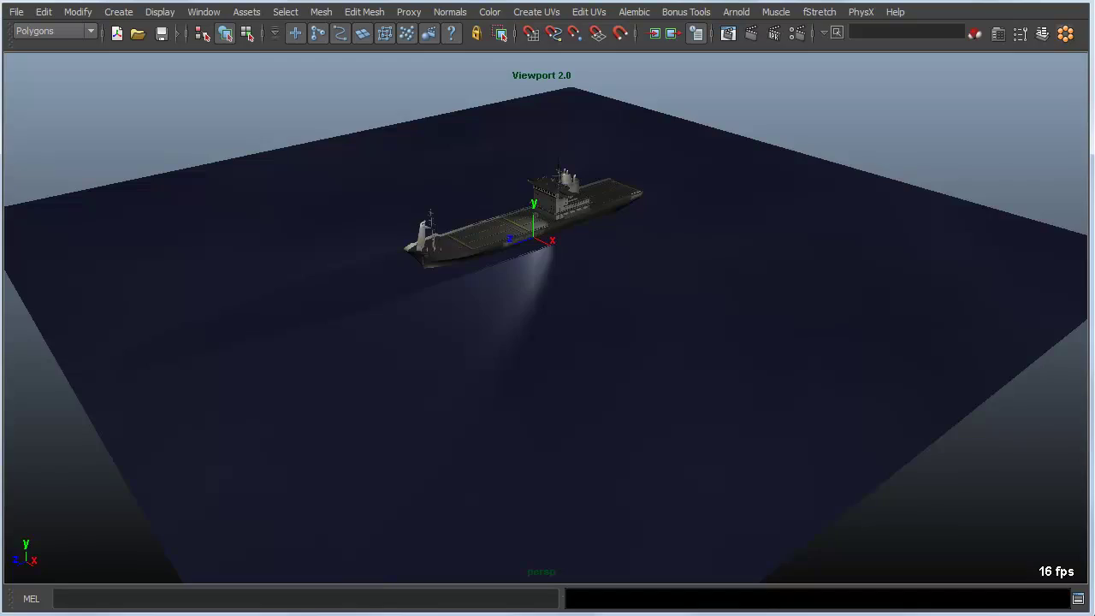
# Select the water plane and activate the Sculpt Geometry Tool with its settings open.
pyautogui.scroll(2, 541, 319)
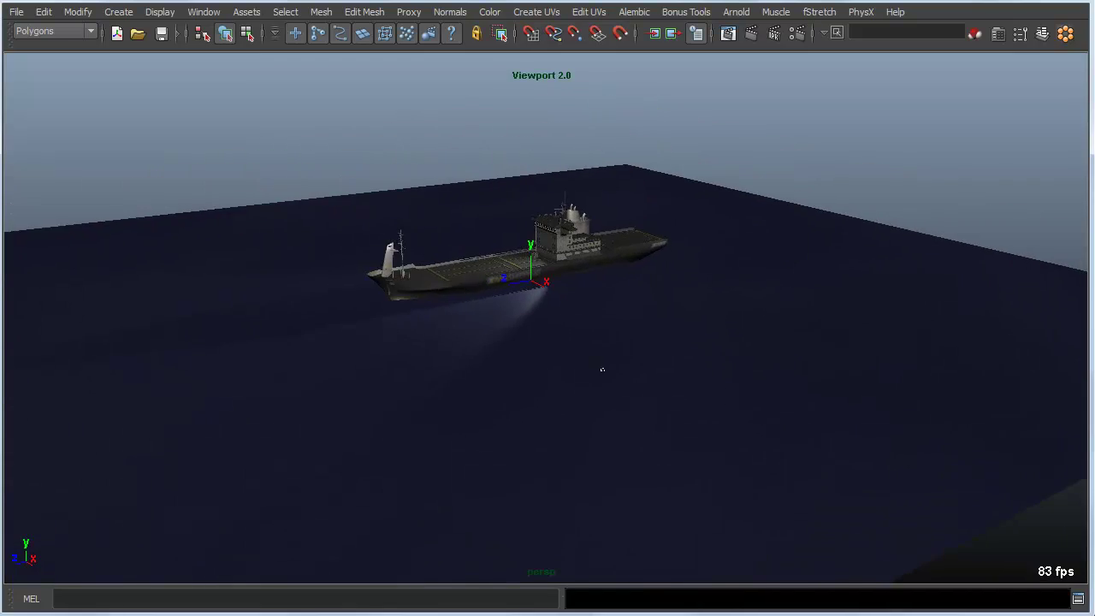
pyautogui.click(617, 382)
pyautogui.keyDown('alt'); pyautogui.moveTo(602, 370); pyautogui.dragTo(634, 399); pyautogui.keyUp('alt')
pyautogui.keyDown('alt'); pyautogui.moveTo(635, 398); pyautogui.dragTo(634, 426, button='middle'); pyautogui.keyUp('alt')
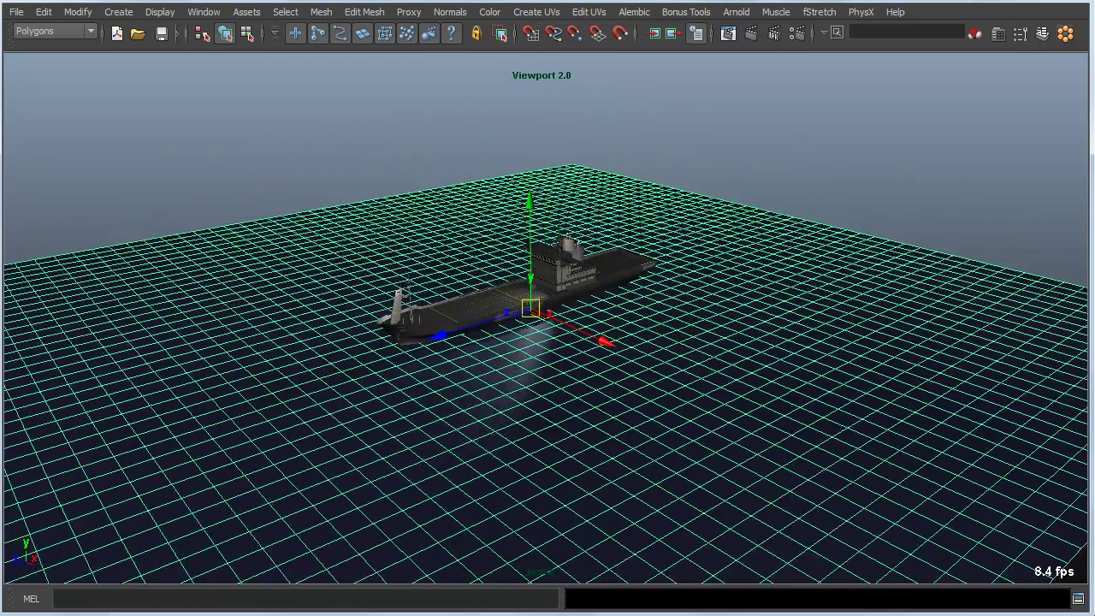
pyautogui.keyDown('alt'); pyautogui.moveTo(634, 426); pyautogui.dragTo(619, 415); pyautogui.keyUp('alt')
pyautogui.keyDown('shift'); pyautogui.rightClick(680, 379); pyautogui.keyUp('shift')
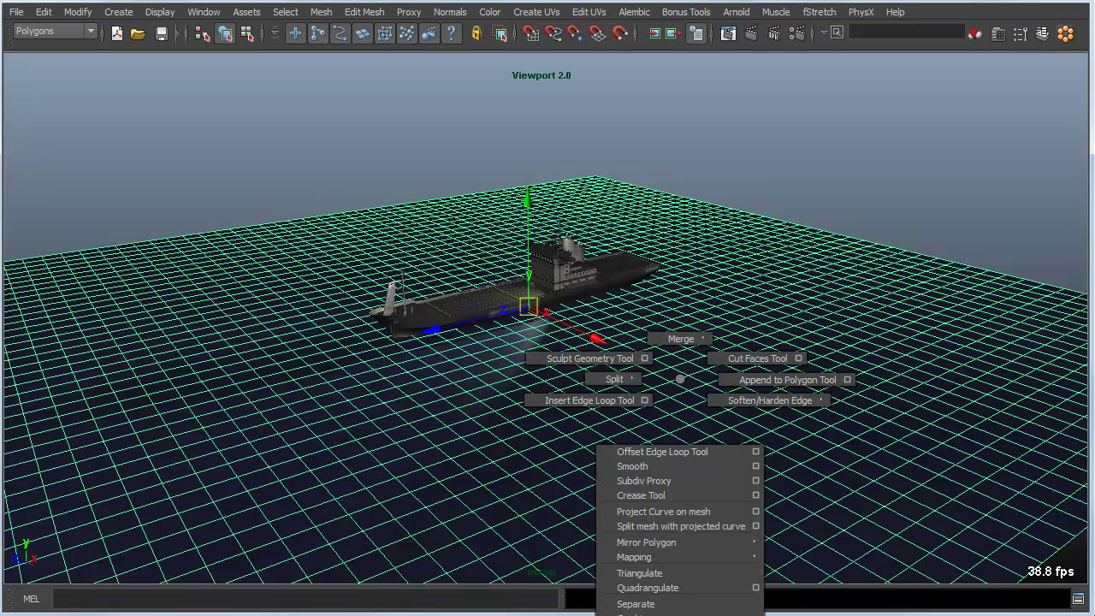
pyautogui.keyDown('shift'); pyautogui.moveTo(680, 379); pyautogui.dragTo(646, 359, button='right'); pyautogui.keyUp('shift')
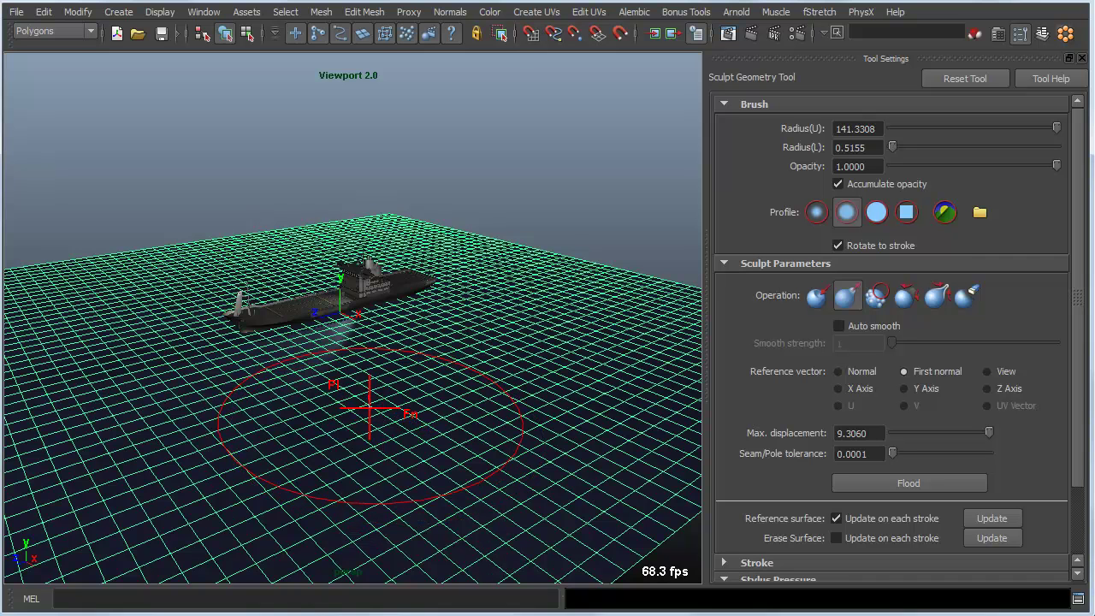
# Reduce the brush's upper radius to about 71 and pull up two long wave ridges on the near side of the ship.
pyautogui.press('b')
pyautogui.moveTo(387, 402)
pyautogui.mouseDown()
pyautogui.moveTo(295, 401)
pyautogui.moveTo(411, 399)
pyautogui.moveTo(359, 398)
pyautogui.moveTo(385, 399)
pyautogui.mouseUp()
pyautogui.keyDown('alt'); pyautogui.moveTo(431, 330); pyautogui.dragTo(395, 350); pyautogui.keyUp('alt')
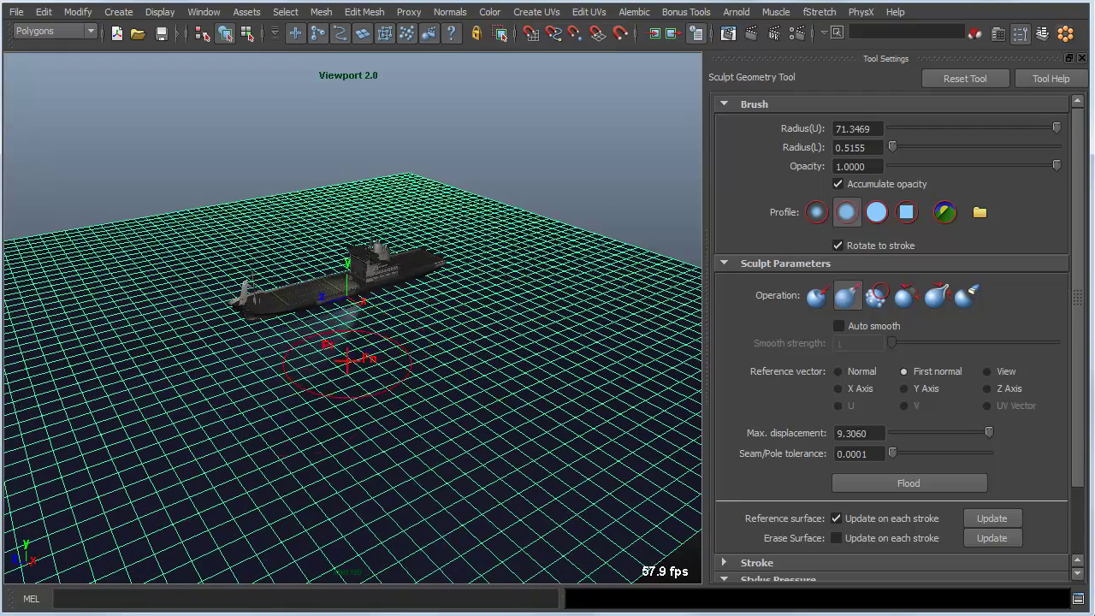
pyautogui.moveTo(295, 337); pyautogui.dragTo(595, 272)
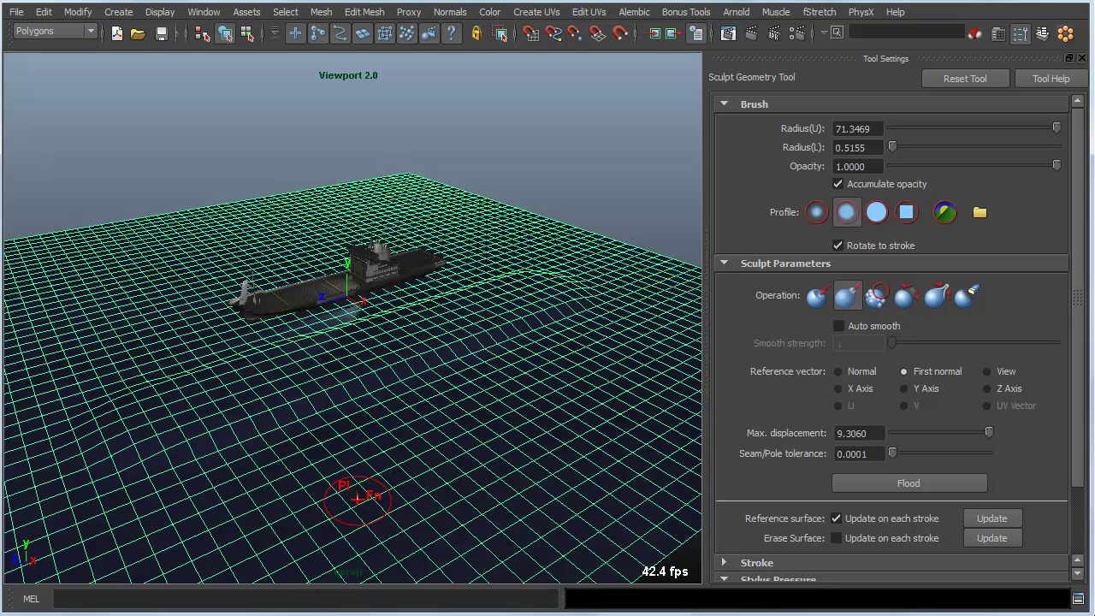
pyautogui.moveTo(362, 497)
pyautogui.mouseDown()
pyautogui.moveTo(163, 554)
pyautogui.moveTo(665, 338)
pyautogui.mouseUp()
# Adjust the sculpt brush's size interactively and set its stylus pressure mapping to Both.
pyautogui.press('b')
pyautogui.moveTo(406, 461); pyautogui.dragTo(385, 459)
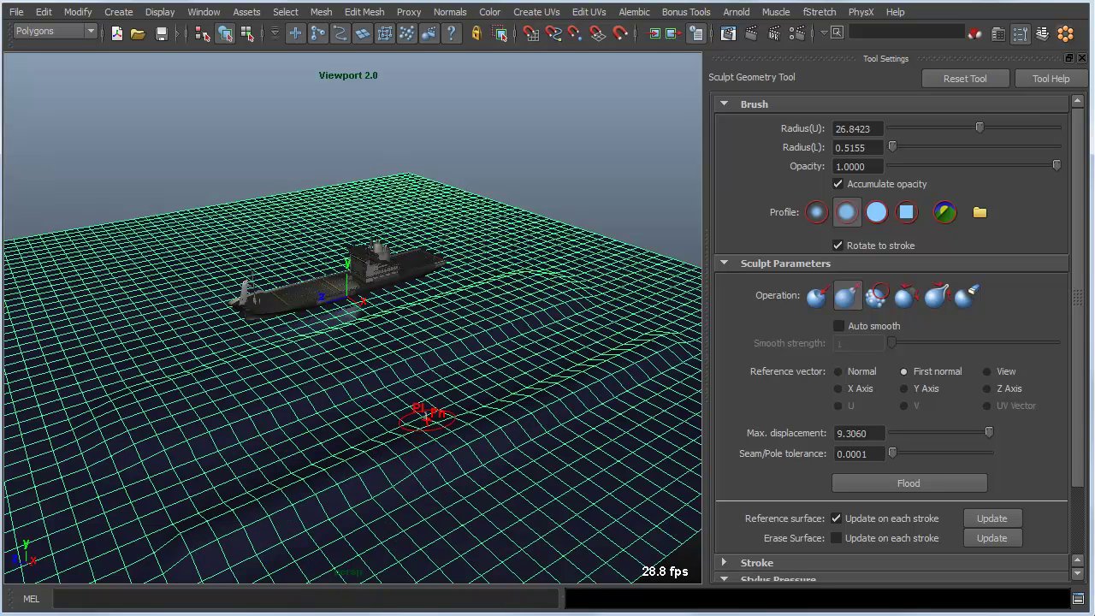
pyautogui.moveTo(455, 318)
pyautogui.keyDown('alt'); pyautogui.mouseDown()
pyautogui.moveTo(538, 296)
pyautogui.moveTo(586, 320)
pyautogui.moveTo(98, 337)
pyautogui.mouseUp(); pyautogui.keyUp('alt')
pyautogui.keyDown('alt'); pyautogui.moveTo(288, 229); pyautogui.dragTo(313, 225); pyautogui.keyUp('alt')
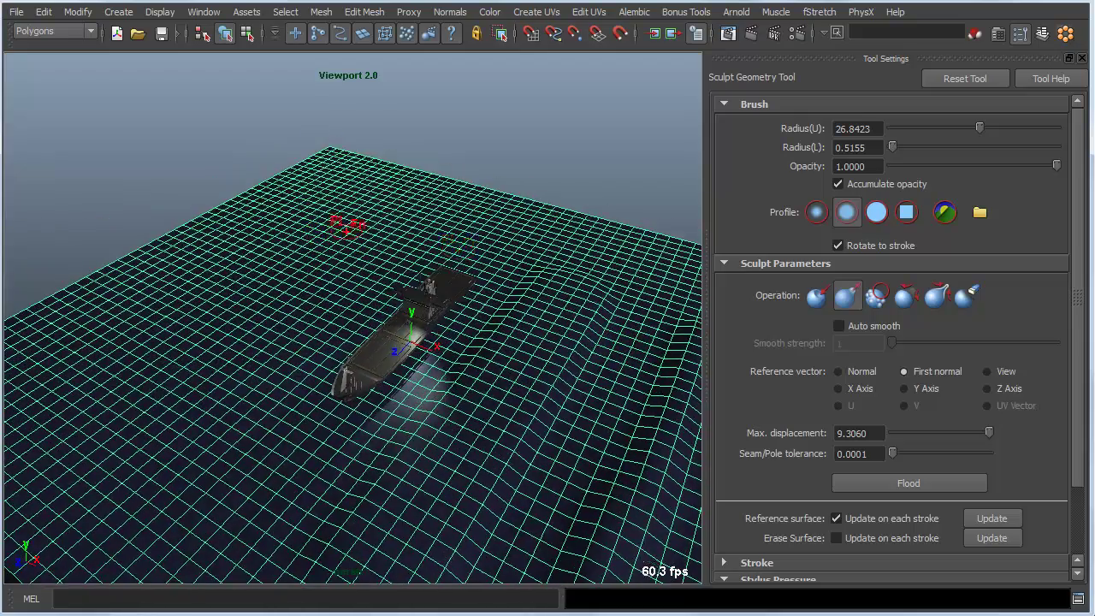
pyautogui.press('b')
pyautogui.moveTo(259, 257); pyautogui.dragTo(310, 258)
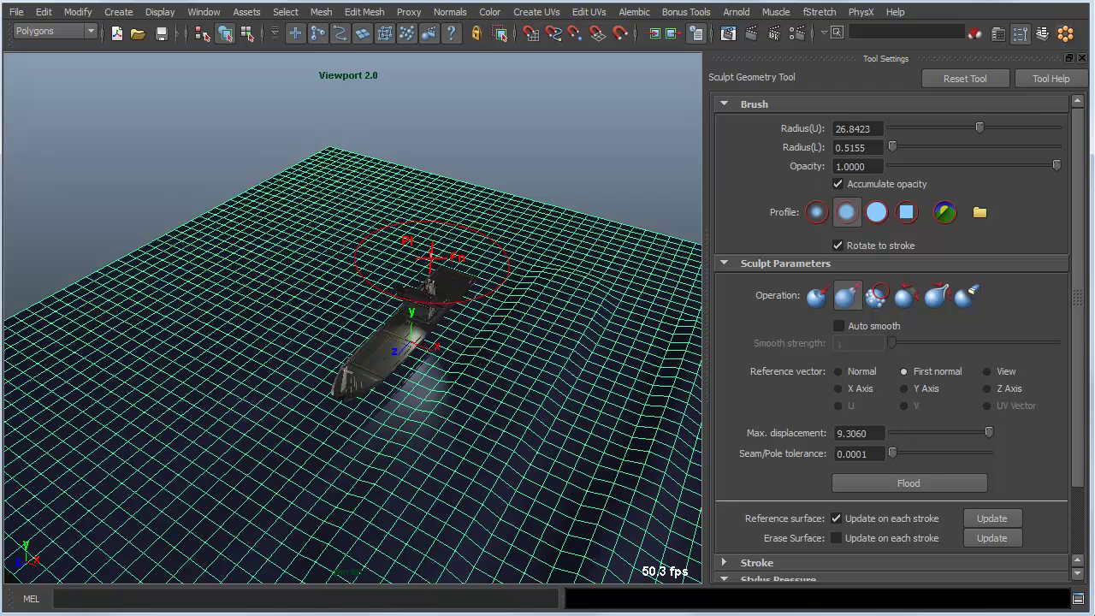
pyautogui.scroll(-3, 889, 342)
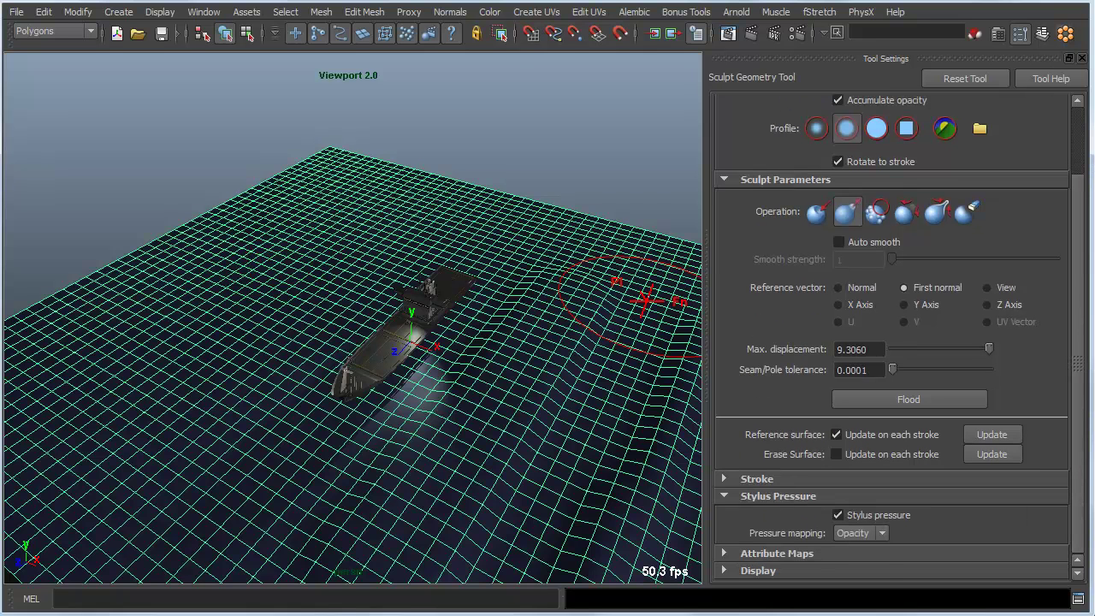
pyautogui.click(859, 533)
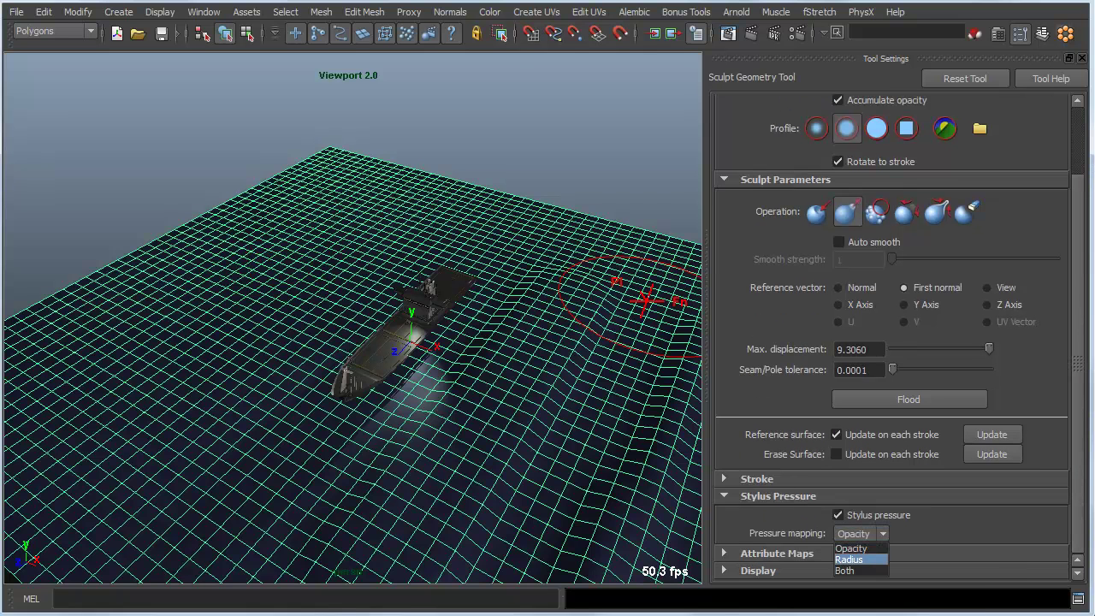
pyautogui.click(855, 571)
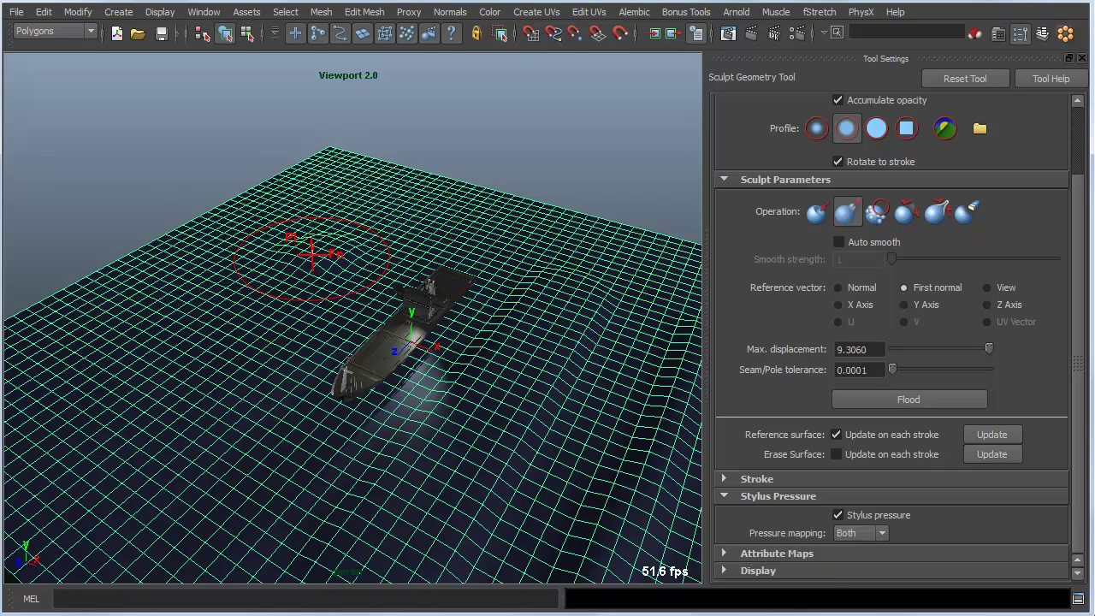
# Undo the trial strokes and pull up a broad wave ridge in the water plane on the far side of the ship.
pyautogui.hotkey('ctrl', 'z')
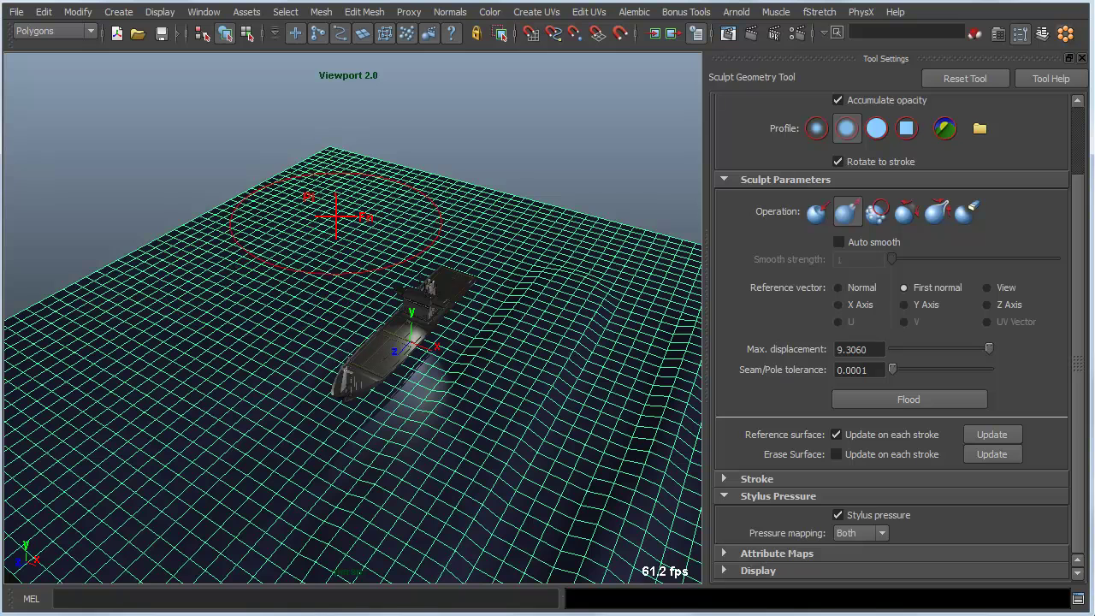
pyautogui.moveTo(337, 217); pyautogui.dragTo(263, 285)
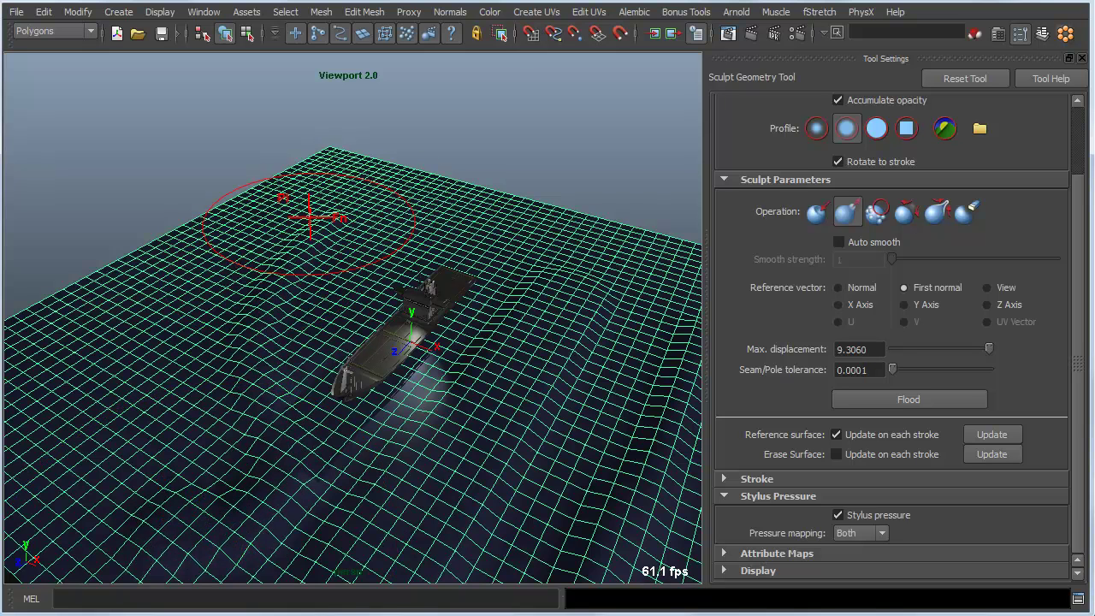
pyautogui.hotkey('ctrl', 'z')
pyautogui.moveTo(351, 194); pyautogui.dragTo(124, 438)
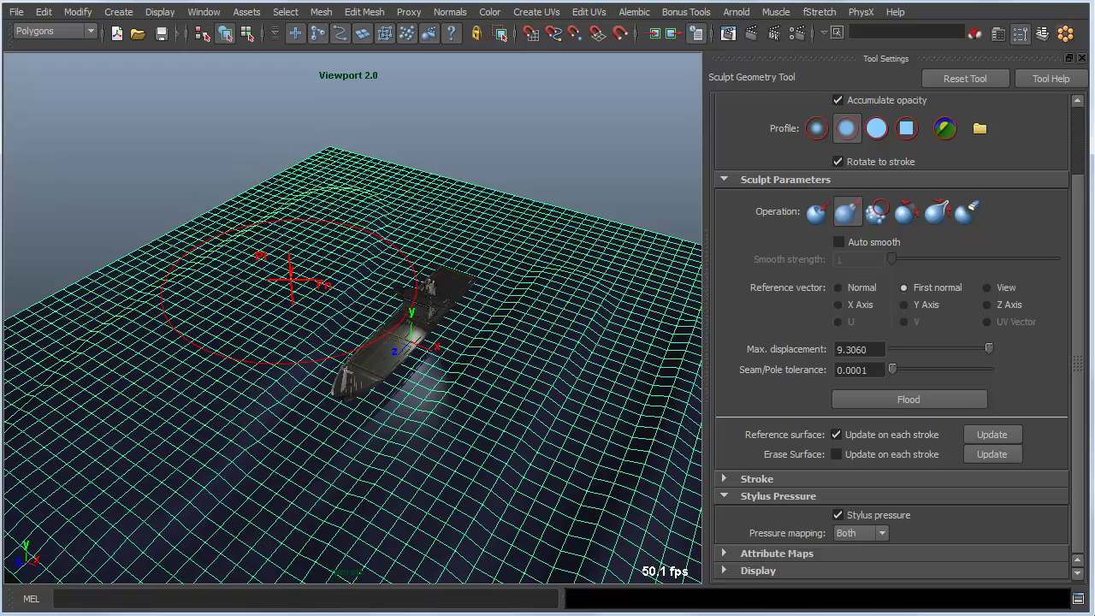
pyautogui.moveTo(293, 274)
pyautogui.keyDown('alt'); pyautogui.mouseDown()
pyautogui.moveTo(313, 245)
pyautogui.moveTo(361, 258)
pyautogui.moveTo(317, 391)
pyautogui.mouseUp(); pyautogui.keyUp('alt')
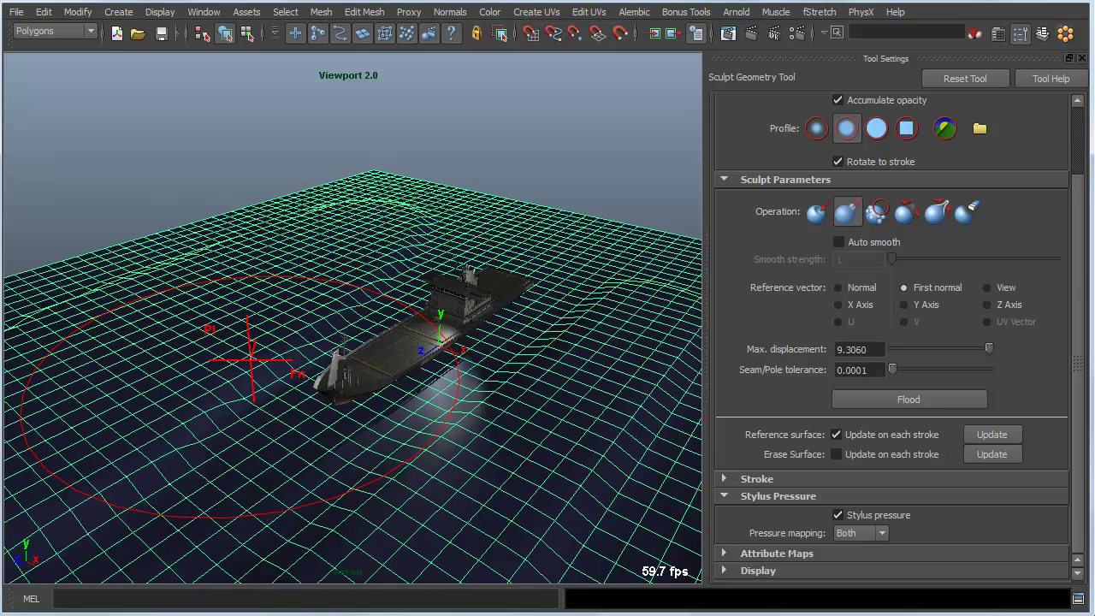
# Set the sculpt brush's lower radius to about 8.05 and try adjusting its maximum displacement interactively.
pyautogui.scroll(3, 786, 239)
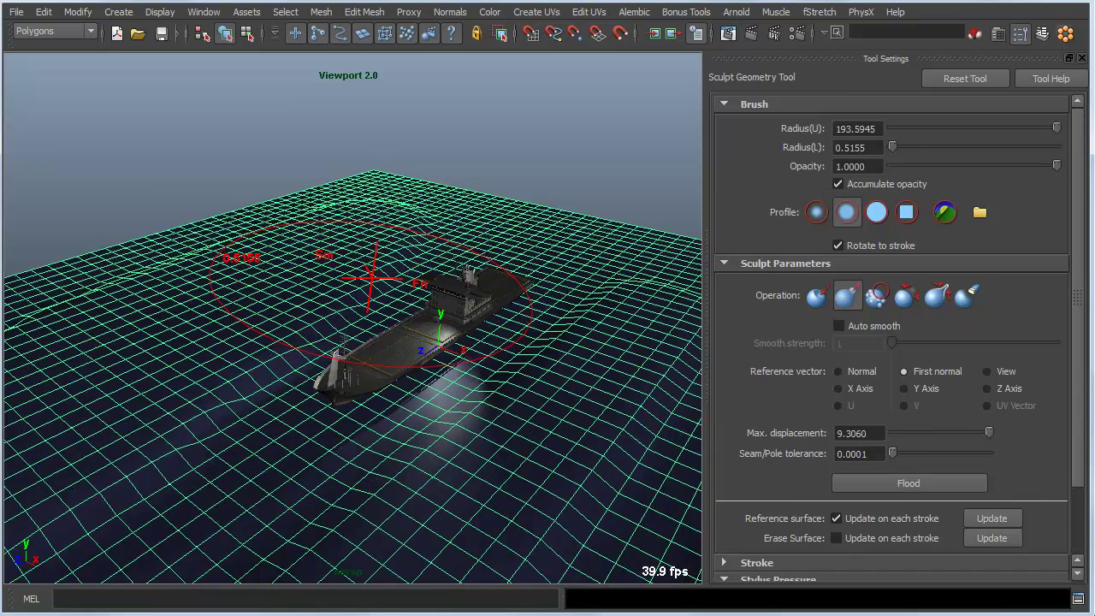
pyautogui.moveTo(298, 287)
pyautogui.mouseDown()
pyautogui.moveTo(297, 299)
pyautogui.moveTo(317, 285)
pyautogui.mouseUp()
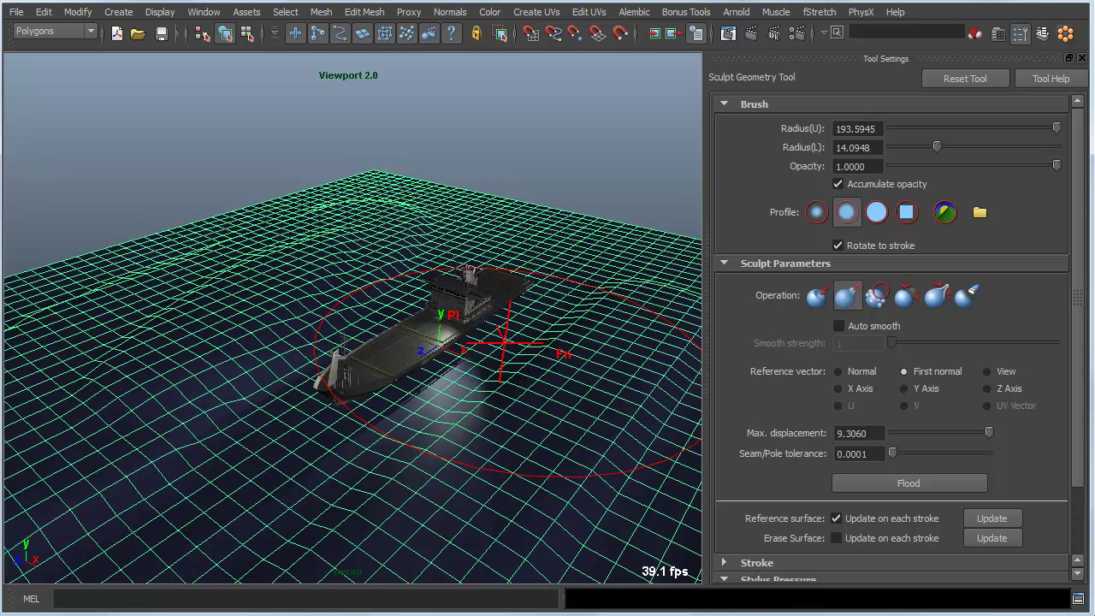
pyautogui.press('m')
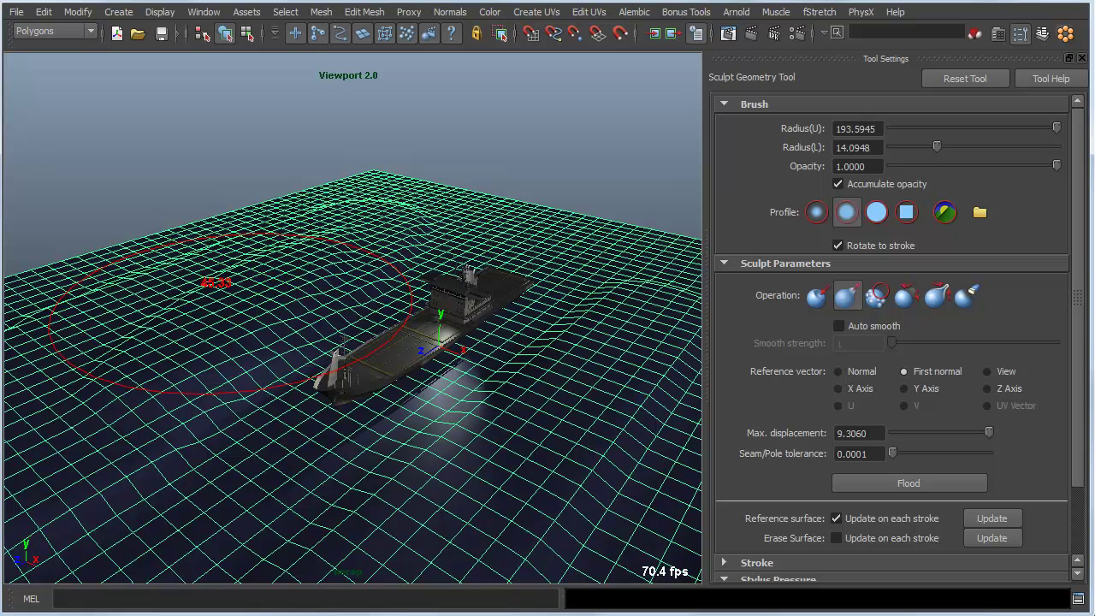
pyautogui.moveTo(227, 306); pyautogui.dragTo(225, 306)
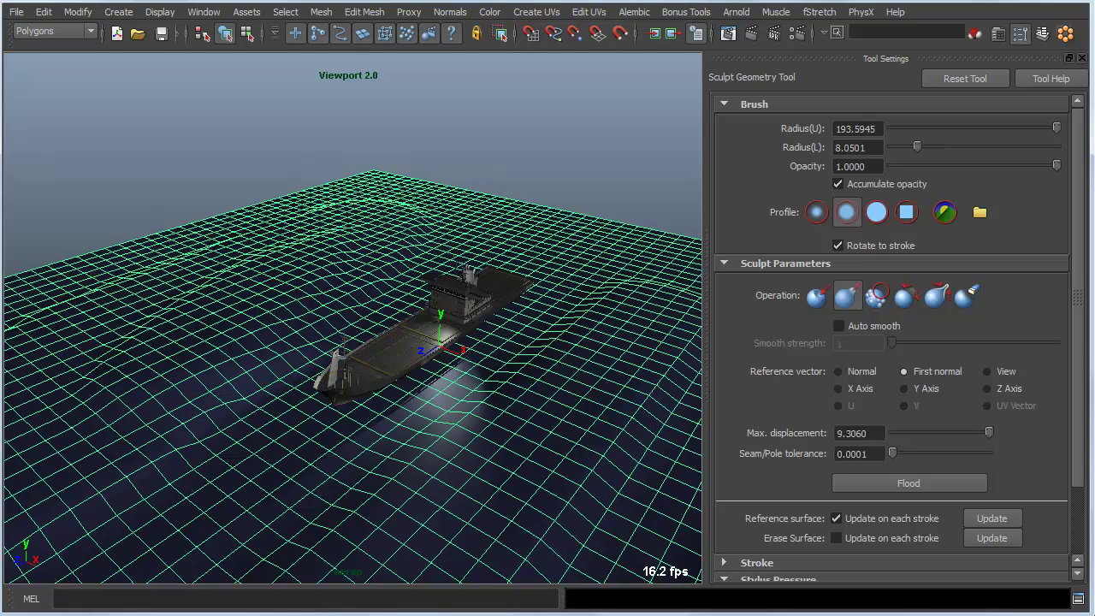
pyautogui.press('m')
pyautogui.moveTo(370, 180)
pyautogui.mouseDown()
pyautogui.moveTo(397, 181)
pyautogui.moveTo(352, 180)
pyautogui.mouseUp()
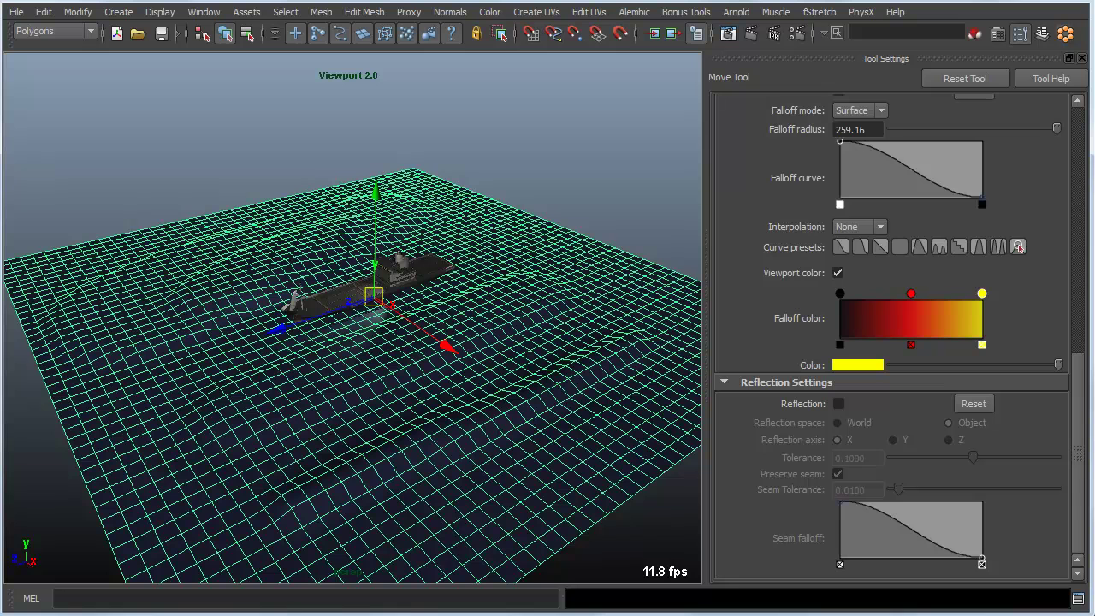
# Select a vertex of the water plane on the near side of the ship and toggle soft selection off and on.
pyautogui.press('F8')
pyautogui.click(387, 405)
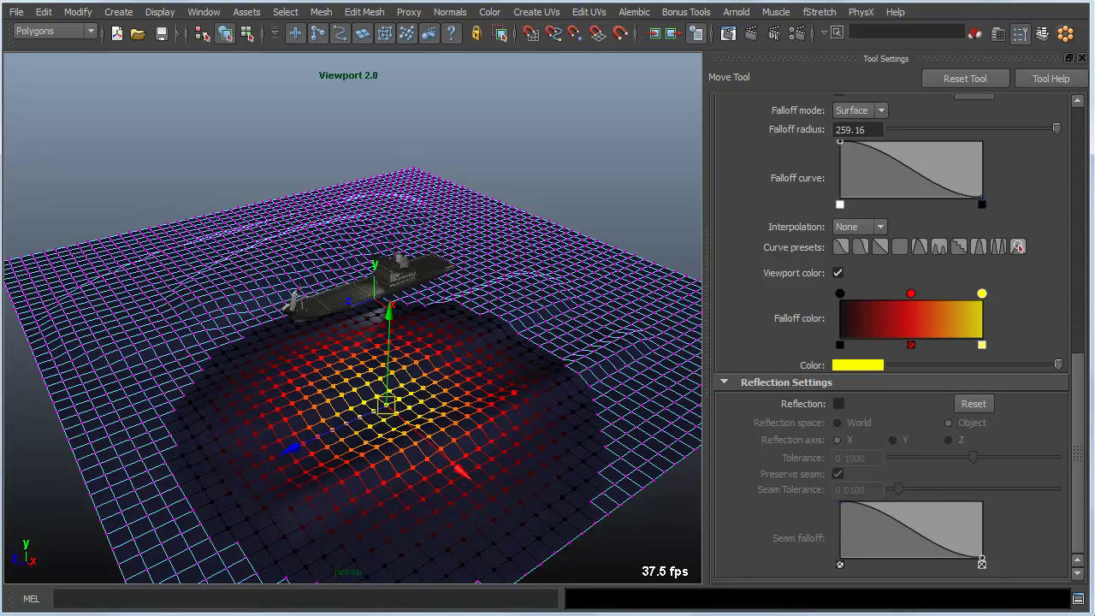
pyautogui.press('b')
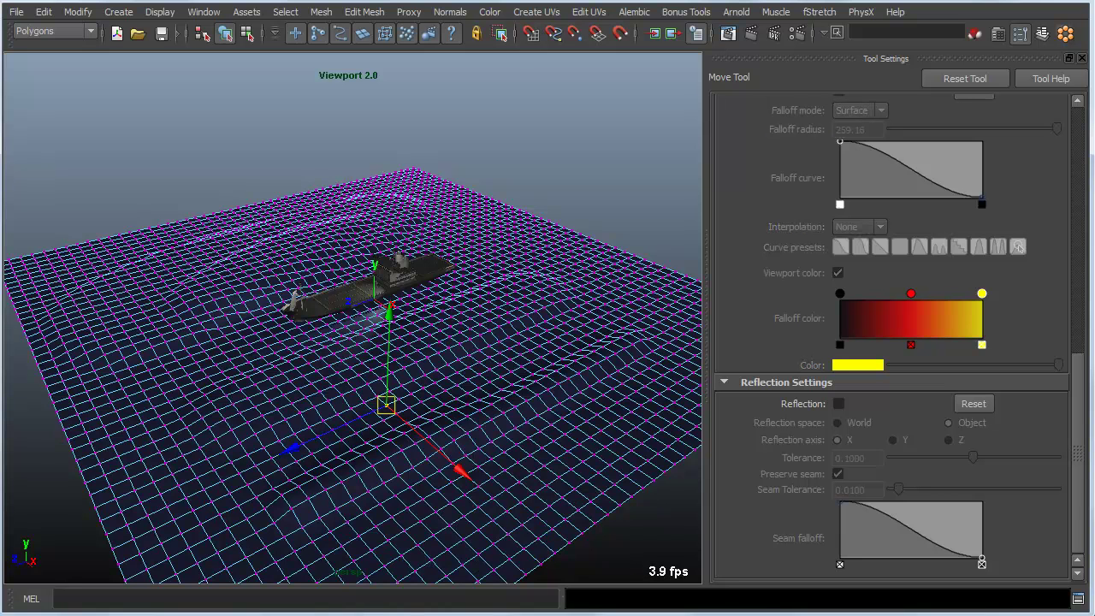
pyautogui.press('b')
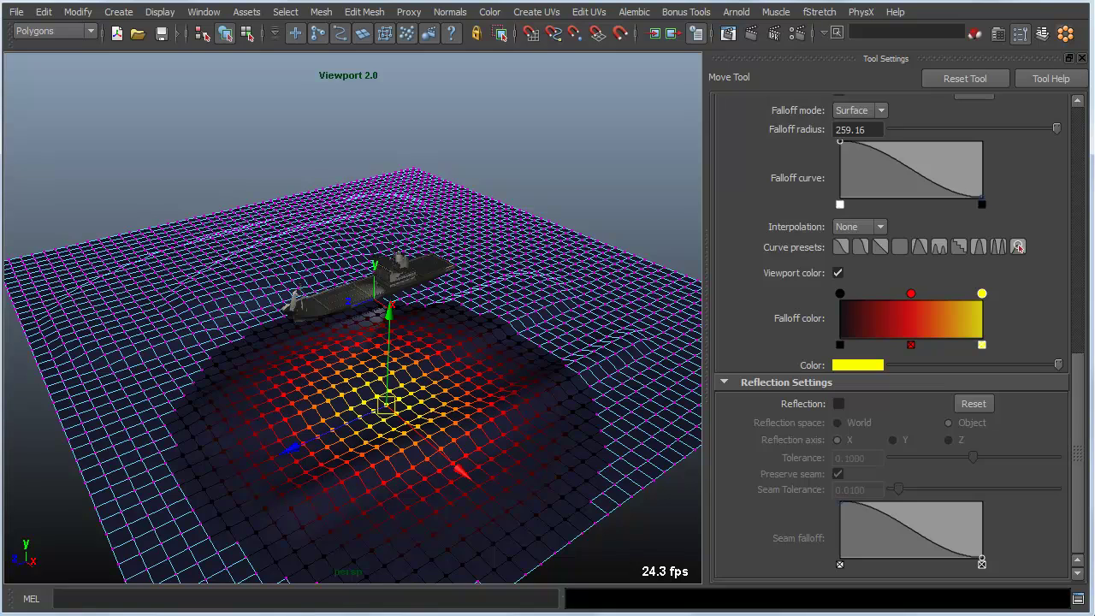
# Adjust the soft selection's falloff radius interactively around the selected water vertex.
pyautogui.press('b')
pyautogui.moveTo(385, 405)
pyautogui.mouseDown()
pyautogui.moveTo(235, 406)
pyautogui.moveTo(556, 406)
pyautogui.moveTo(248, 405)
pyautogui.moveTo(504, 405)
pyautogui.moveTo(367, 405)
pyautogui.mouseUp()
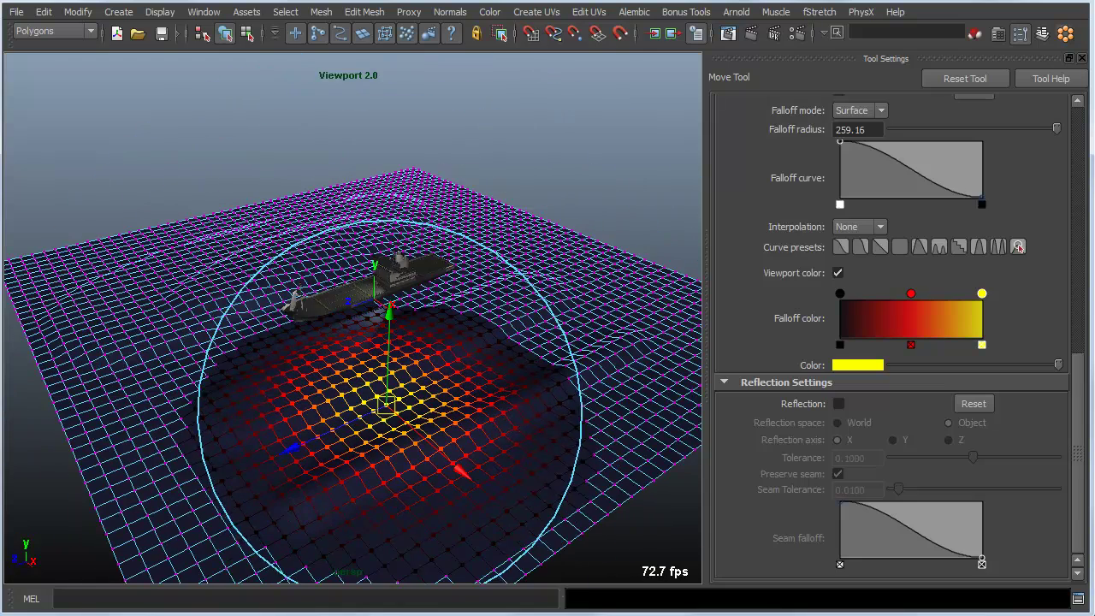
pyautogui.moveTo(479, 470); pyautogui.dragTo(492, 477)
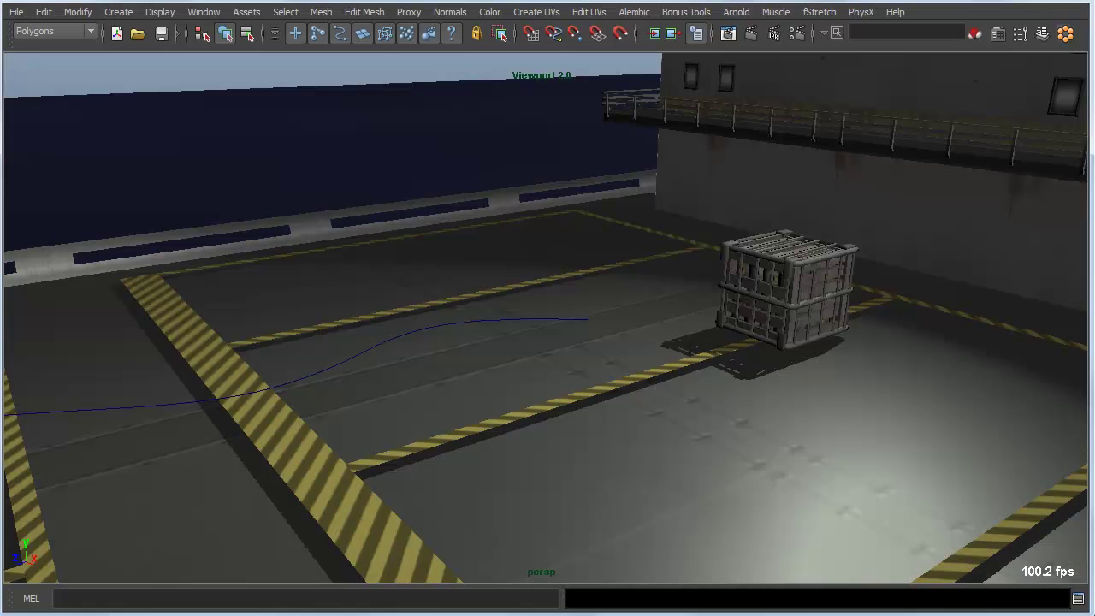
# Select only the cargo crate on the ship's deck and slide it along the deck curve with curve snapping.
pyautogui.click(783, 295)
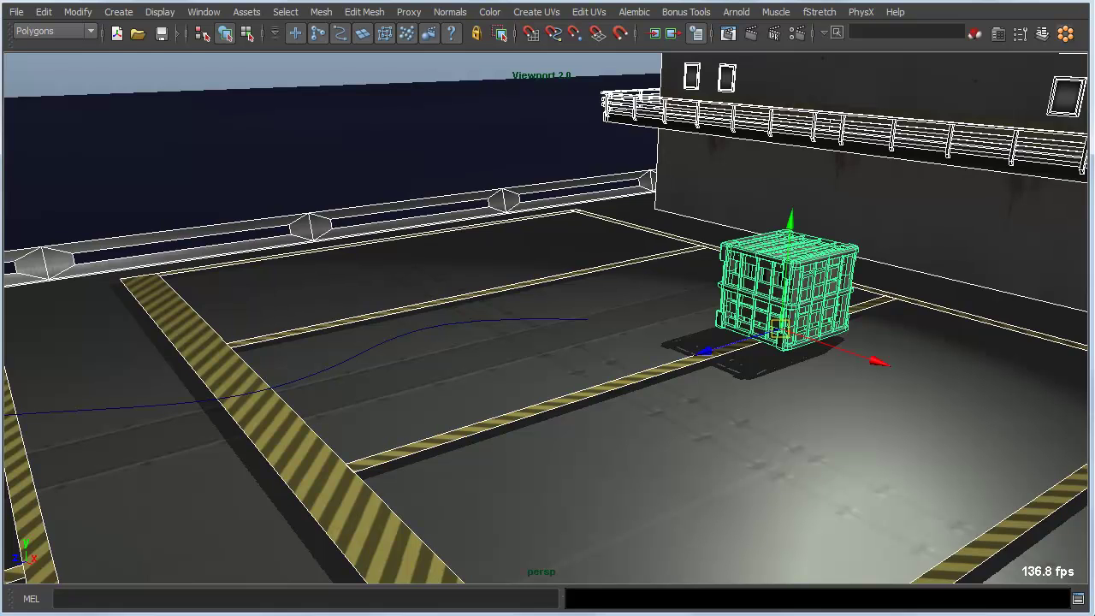
pyautogui.click(782, 295)
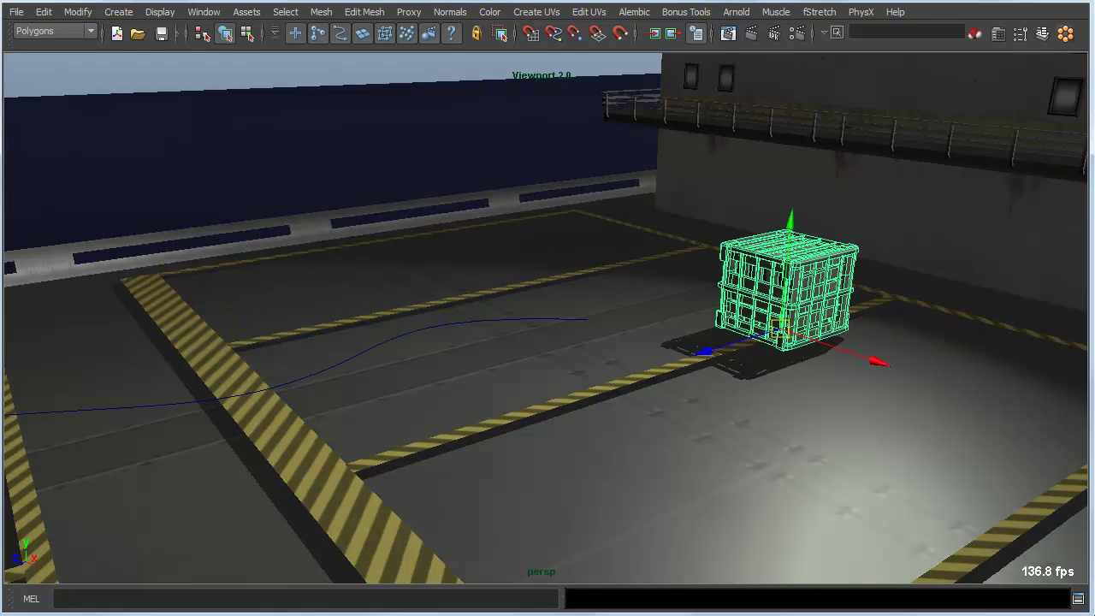
pyautogui.press('c')
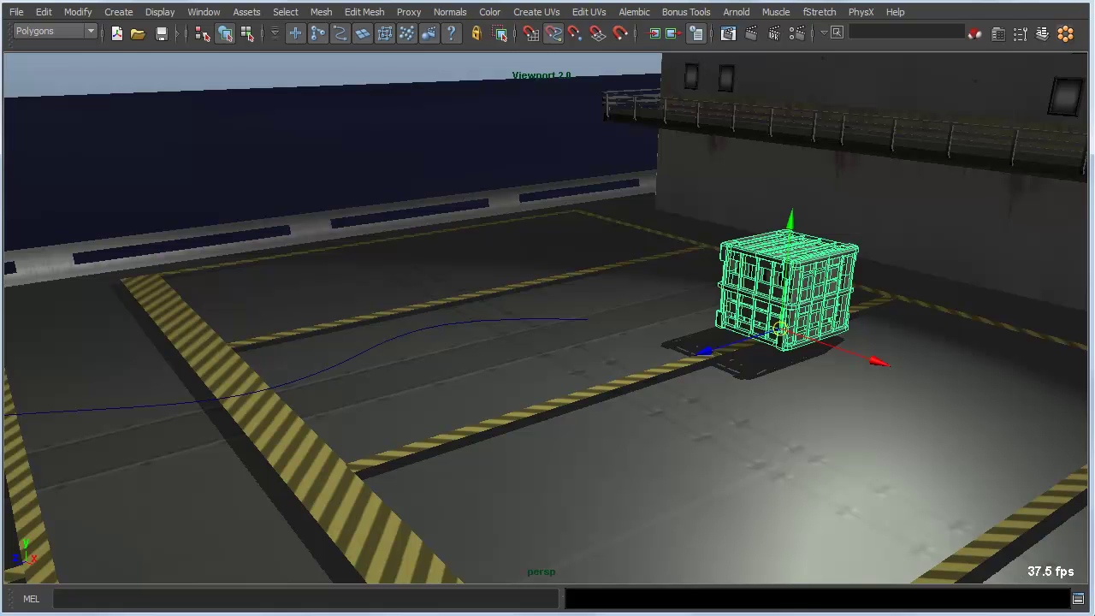
pyautogui.moveTo(586, 320)
pyautogui.mouseDown(button='middle')
pyautogui.moveTo(225, 397)
pyautogui.moveTo(588, 320)
pyautogui.mouseUp(button='middle')
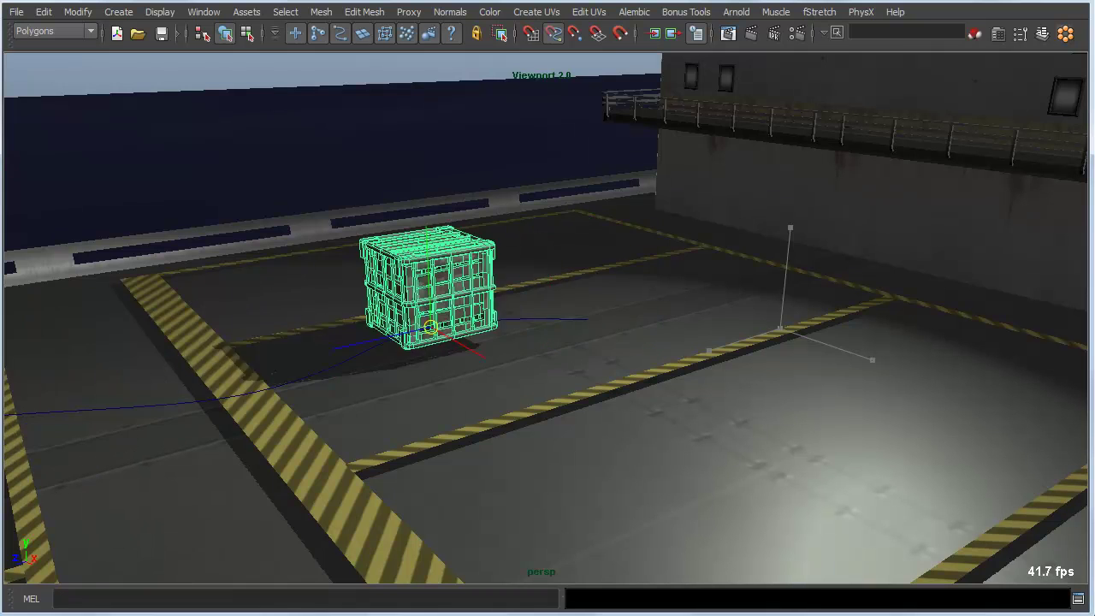
pyautogui.moveTo(430, 327); pyautogui.dragTo(406, 334, button='middle')
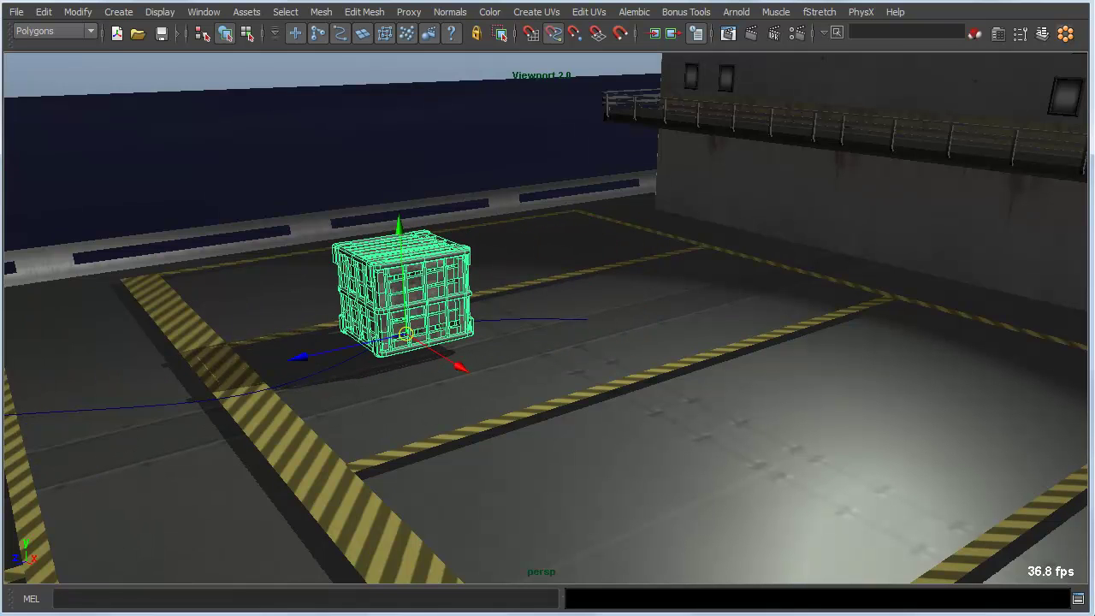
# Turn on wireframe on shaded display and move the crate freely off the curve toward the far railing.
pyautogui.press('space')
pyautogui.moveTo(506, 177); pyautogui.dragTo(548, 338)
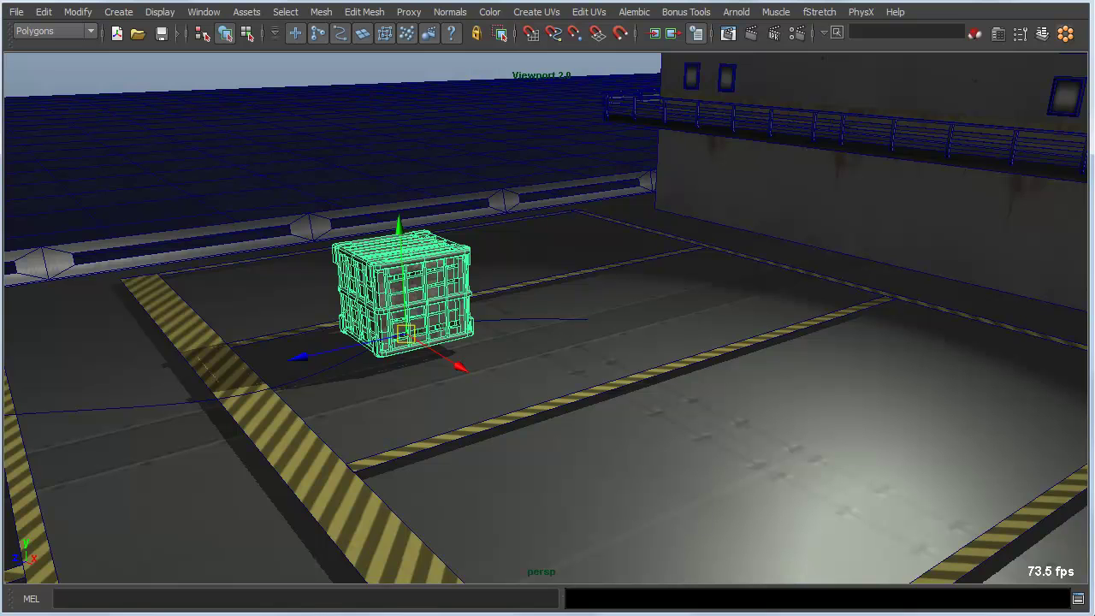
pyautogui.moveTo(406, 333); pyautogui.dragTo(304, 259)
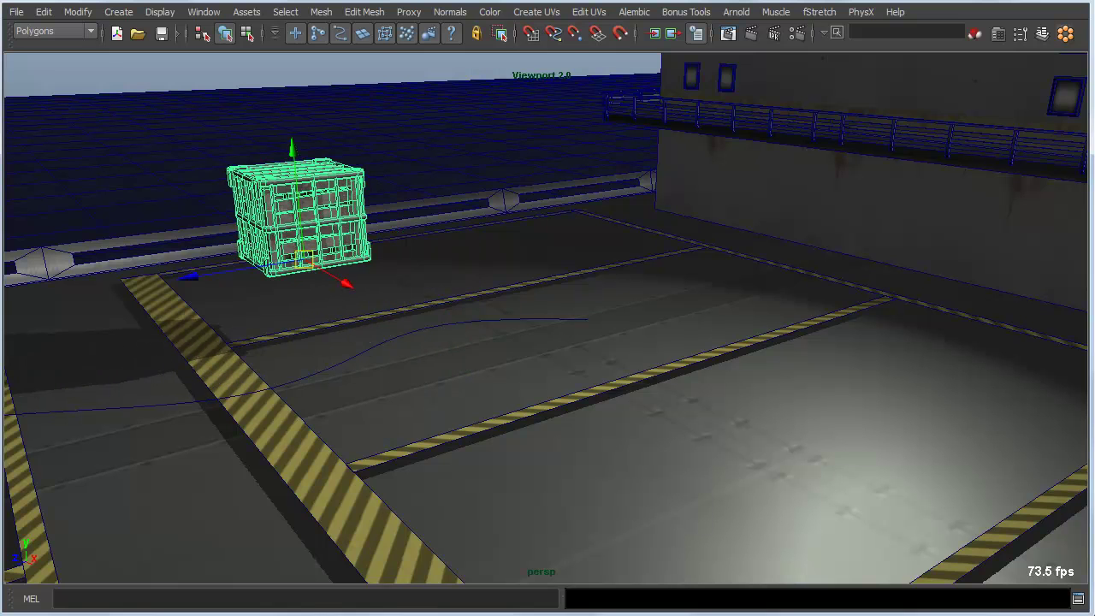
# Snap the crate to edges of the striped deck markings, sliding it along them toward the ship's superstructure.
pyautogui.press('c')
pyautogui.moveTo(476, 425); pyautogui.dragTo(501, 415, button='middle')
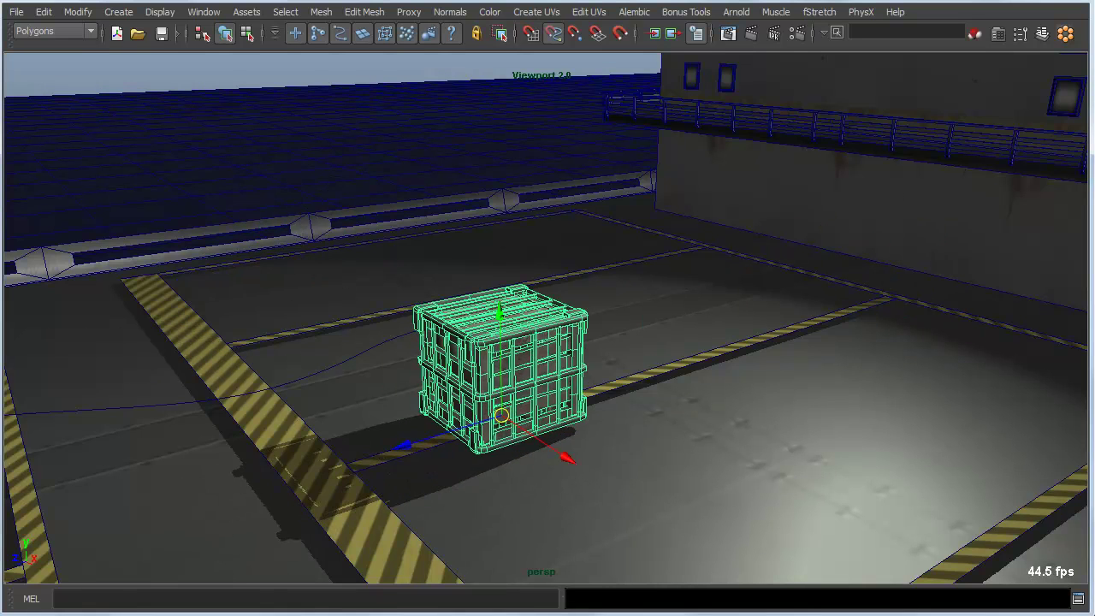
pyautogui.moveTo(328, 446); pyautogui.dragTo(251, 368, button='middle')
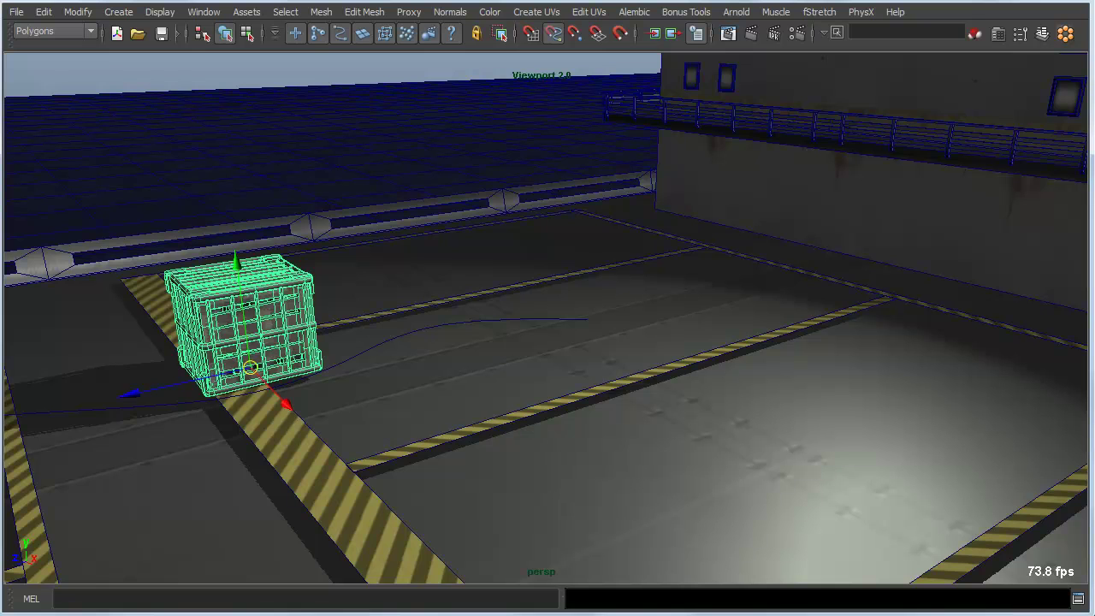
pyautogui.moveTo(425, 306); pyautogui.dragTo(644, 260, button='middle')
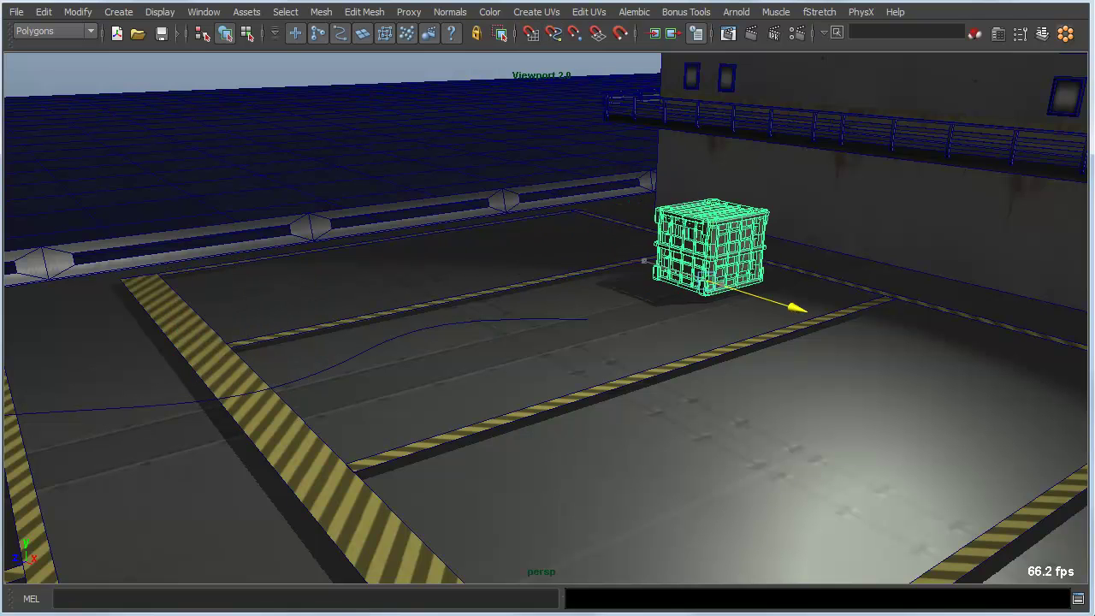